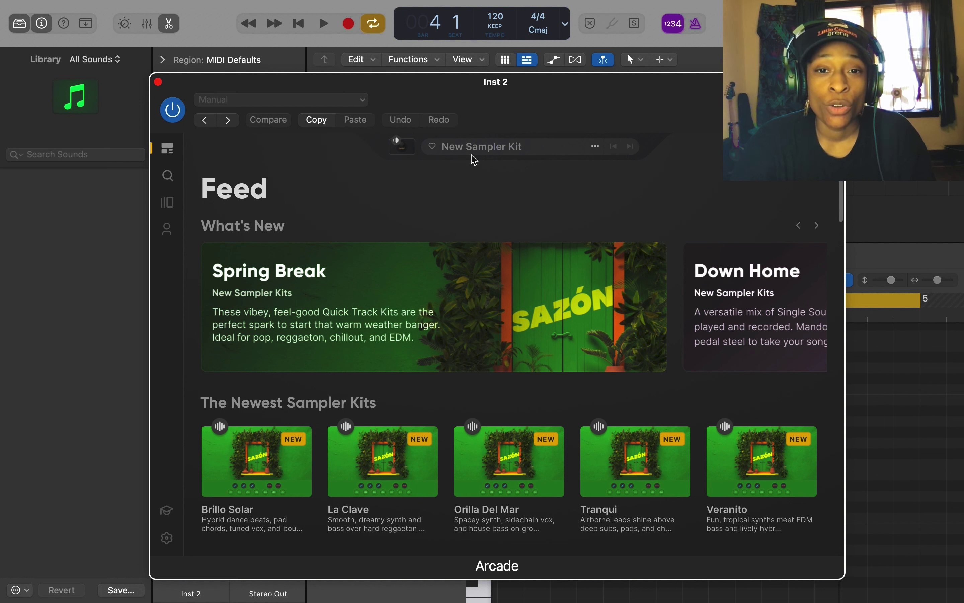
Create a new Note Kit and discard the unsaved changes of the current sampler kit.
left_click(596, 149)
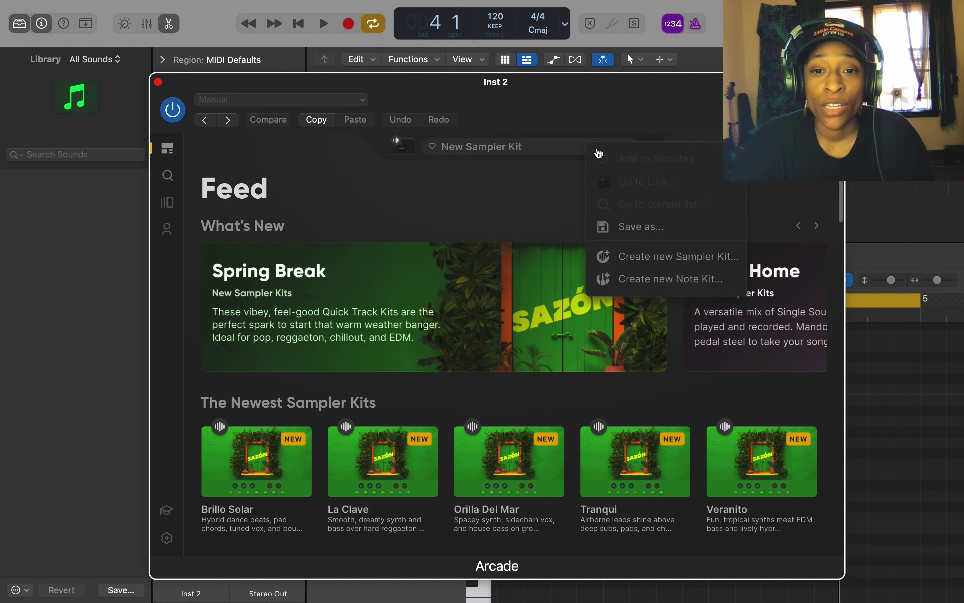
left_click(643, 279)
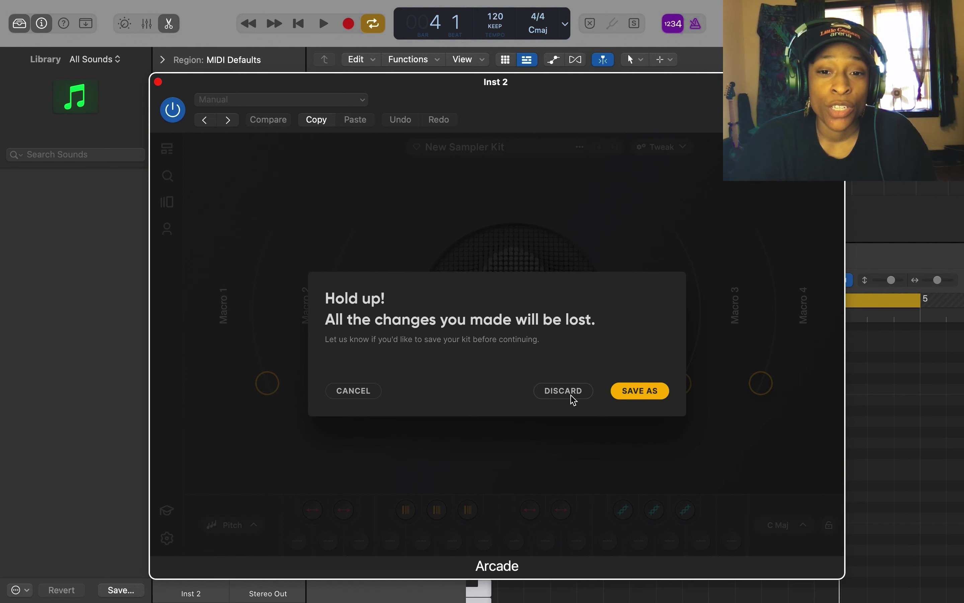
left_click(574, 400)
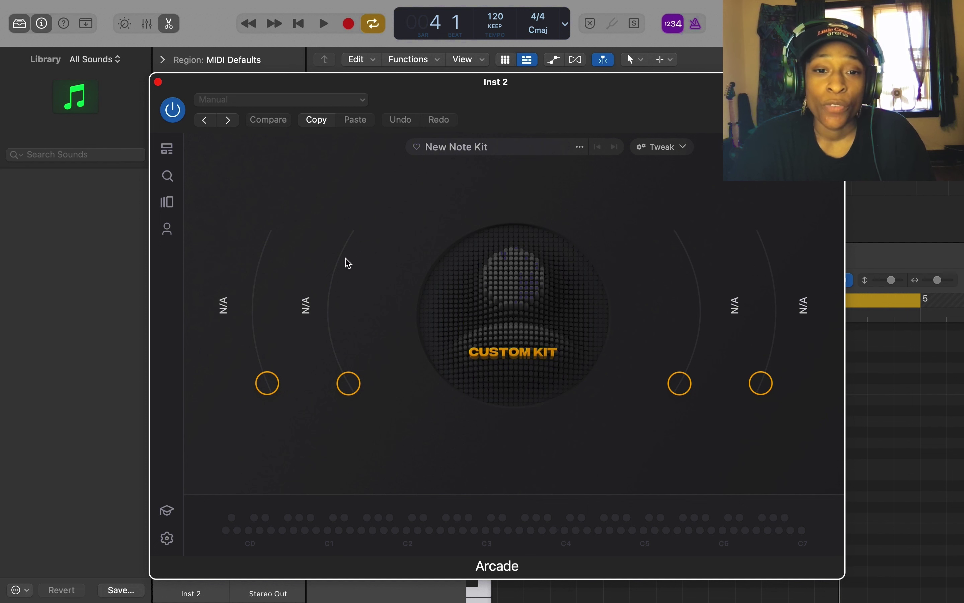
Open the source browser for Layer A and filter the sound sources to the Vocode line.
left_click(670, 148)
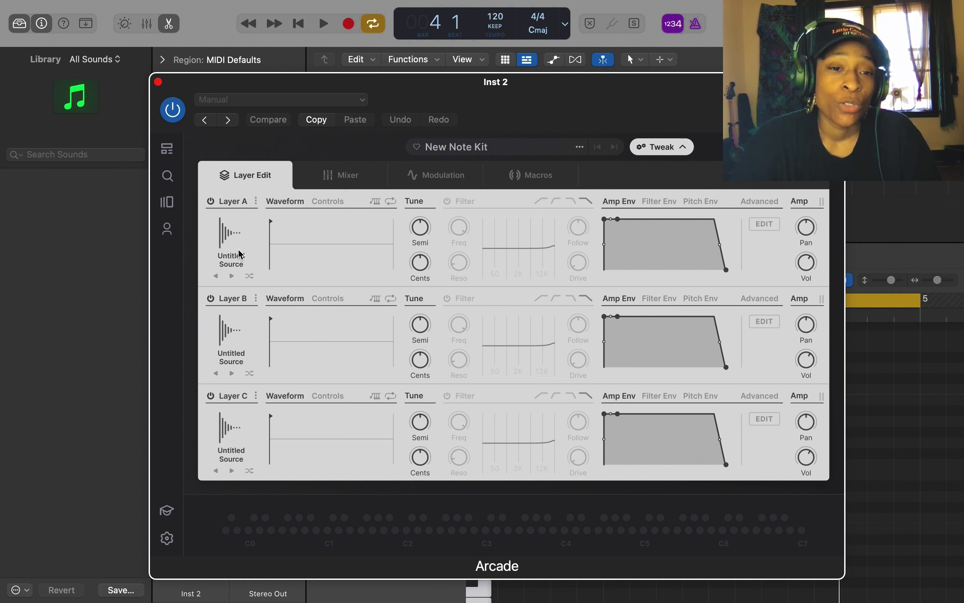
left_click(226, 232)
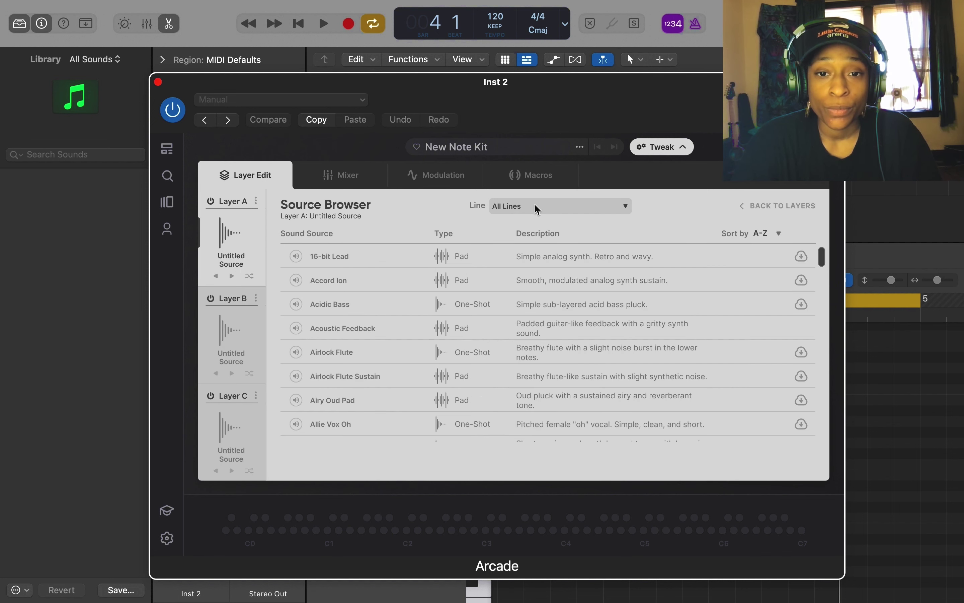
left_click(628, 206)
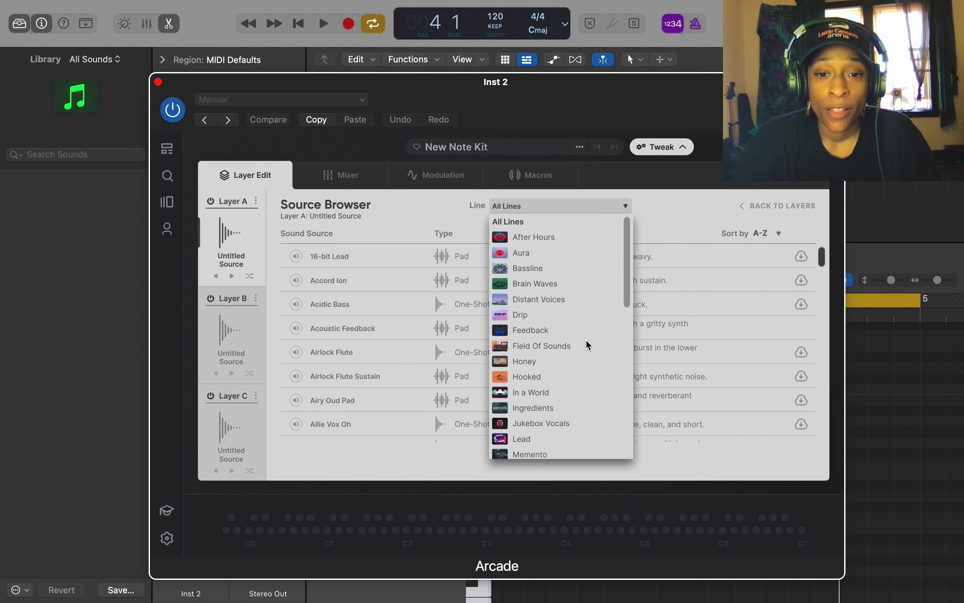
scroll(590, 377, "down", 2)
scroll(592, 381, "down", 4)
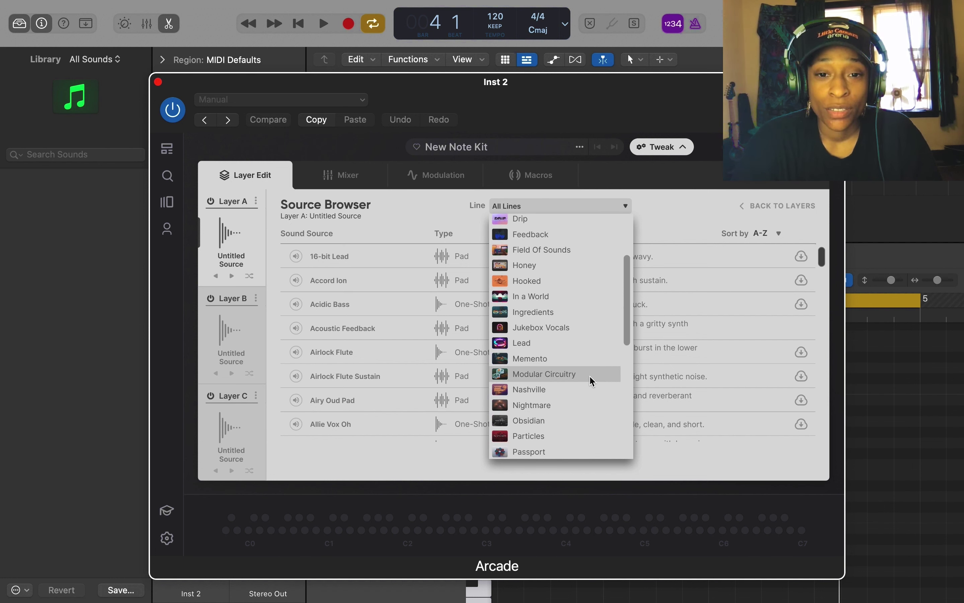
scroll(591, 381, "down", 5)
scroll(592, 381, "down", 10)
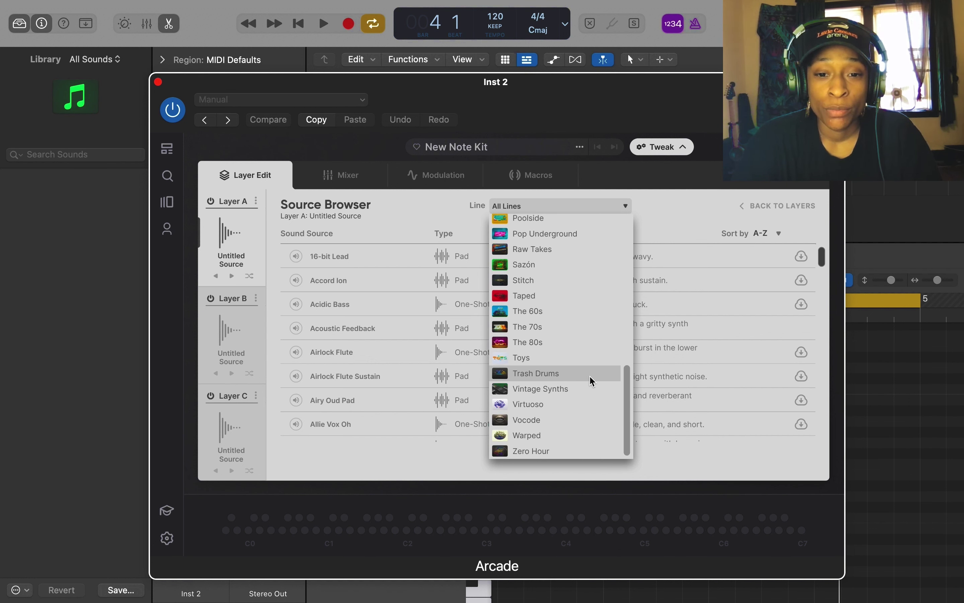
left_click(554, 419)
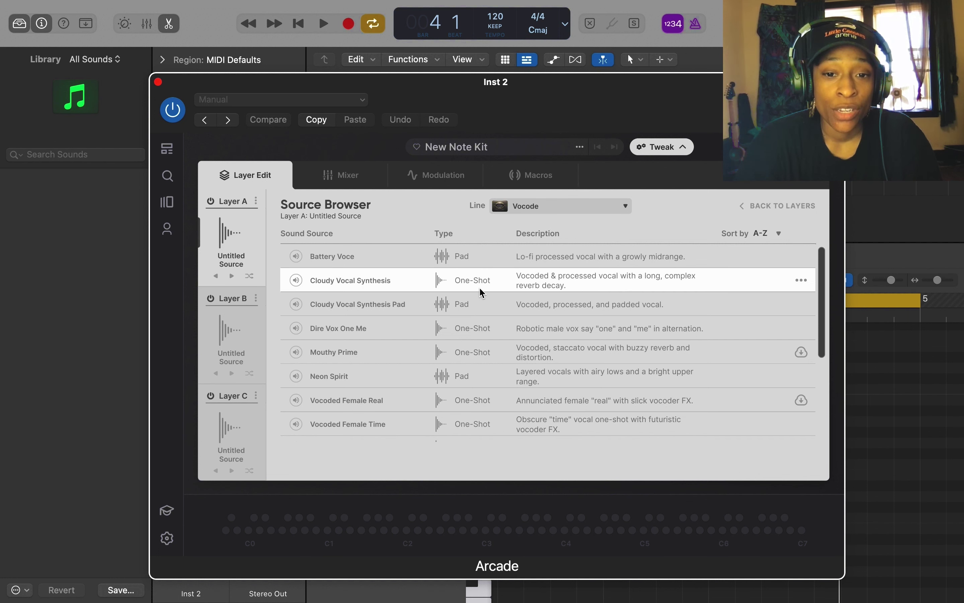
Load the Vocoded Male Jump one-shot as the source of Layer A.
scroll(473, 334, "down", 4)
scroll(476, 338, "up", 4)
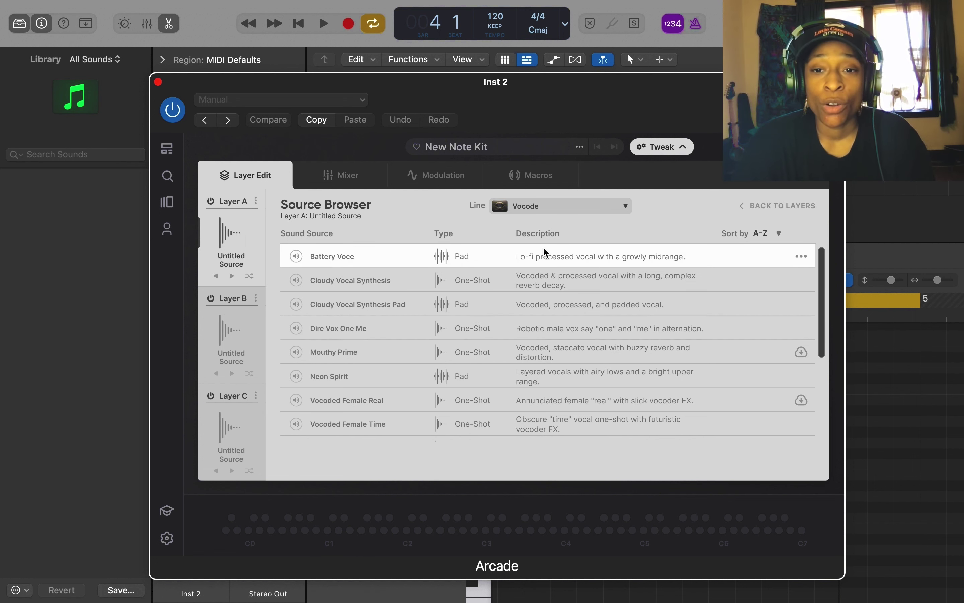
scroll(558, 263, "down", 5)
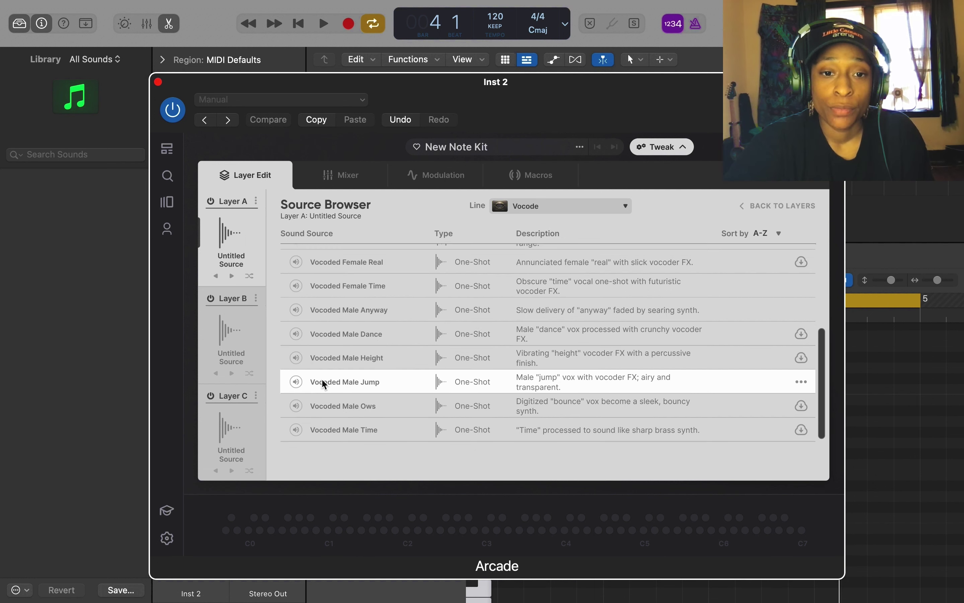
left_click(294, 383)
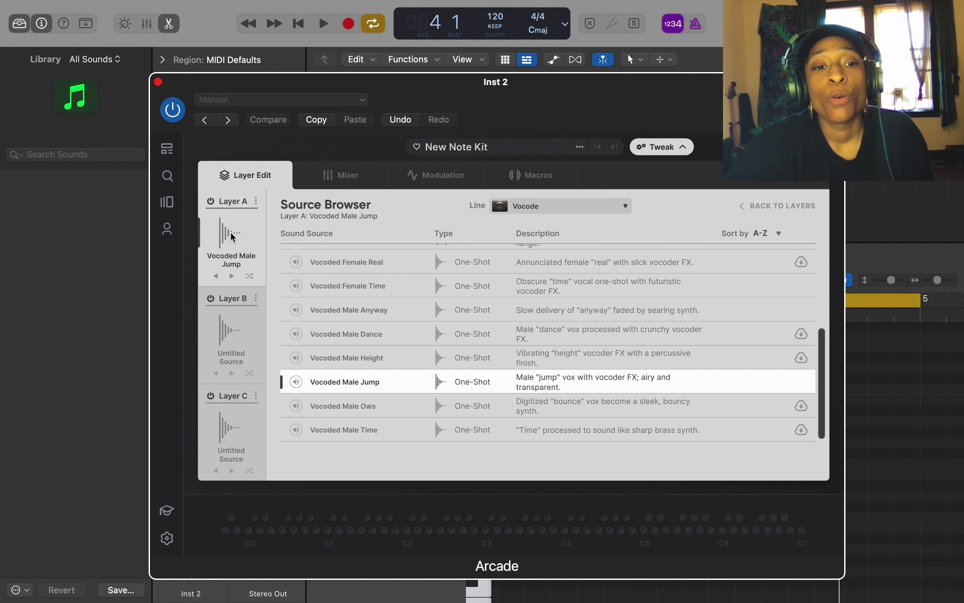
Load Vocoded Male Jump into Layer B and Vocoded Male Anyway into Layer C, and return to the layer overview.
left_click(226, 333)
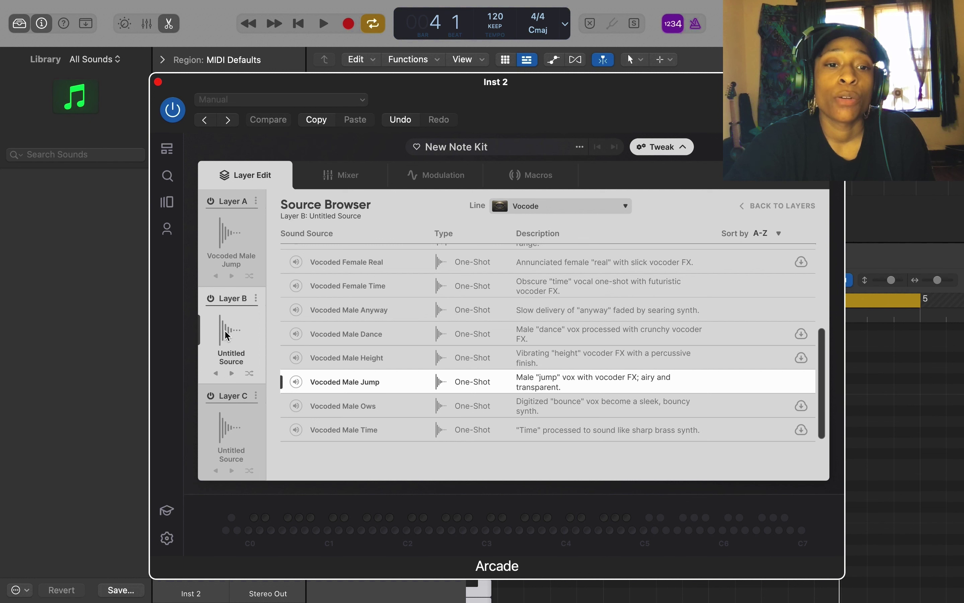
left_click(346, 388)
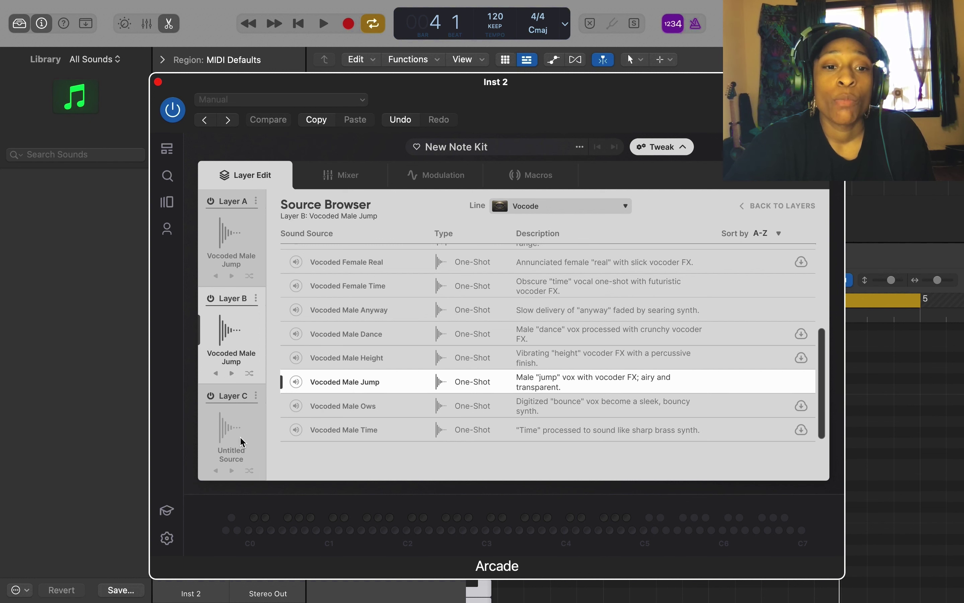
left_click(229, 439)
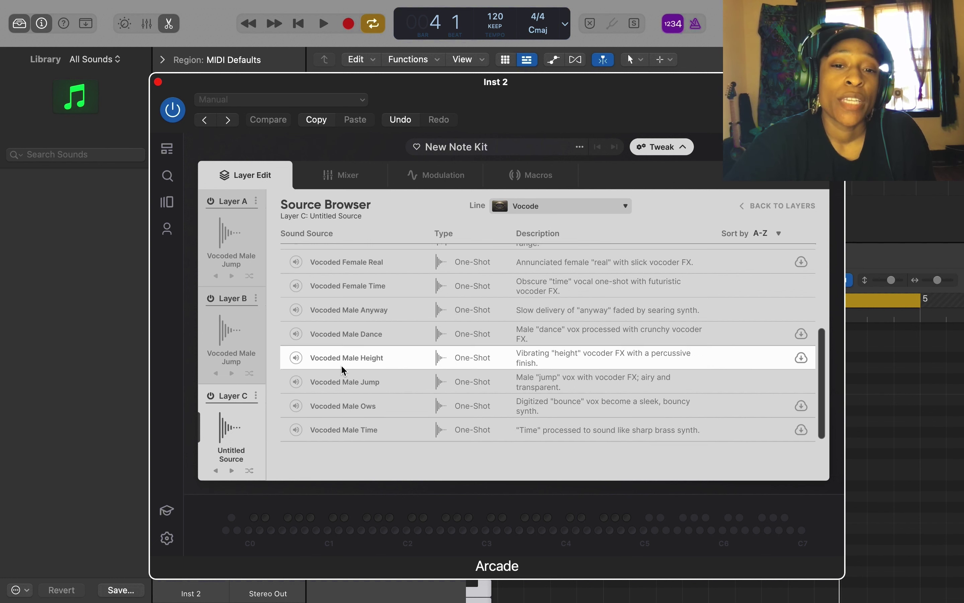
left_click(404, 307)
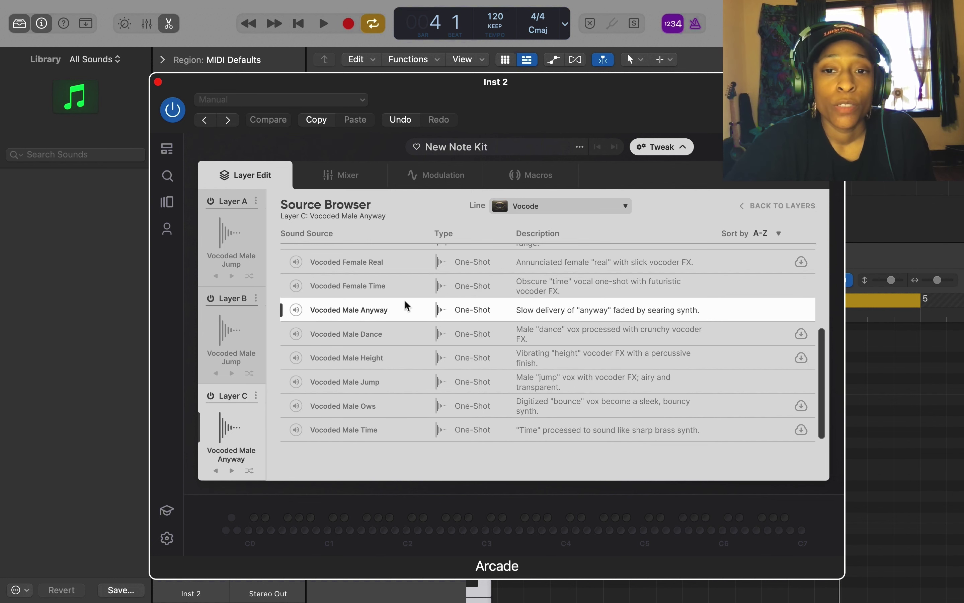
left_click(776, 207)
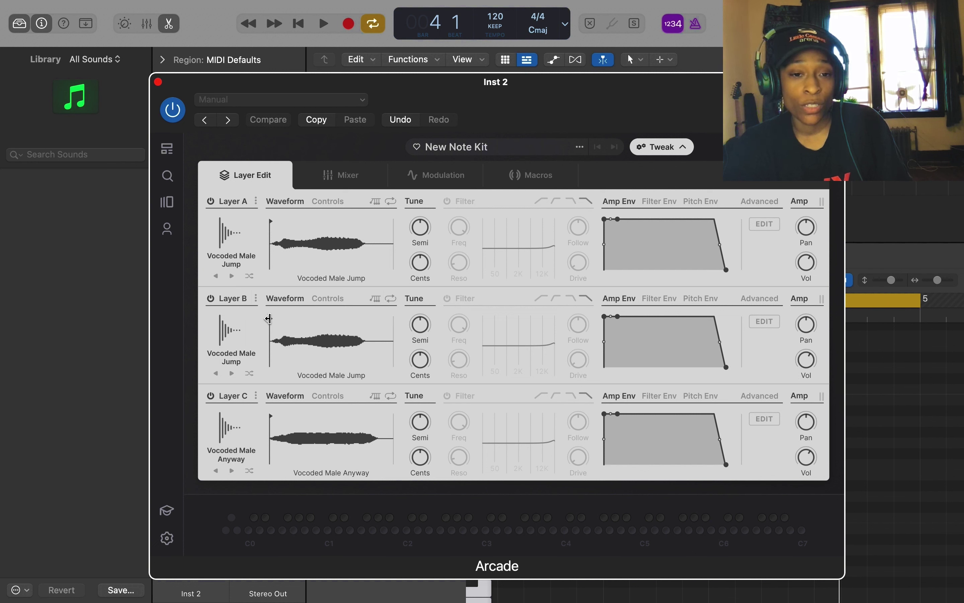
Isolate layers to move Layer B's start point late into its waveform and Layer A's just past its beginning.
left_click(211, 396)
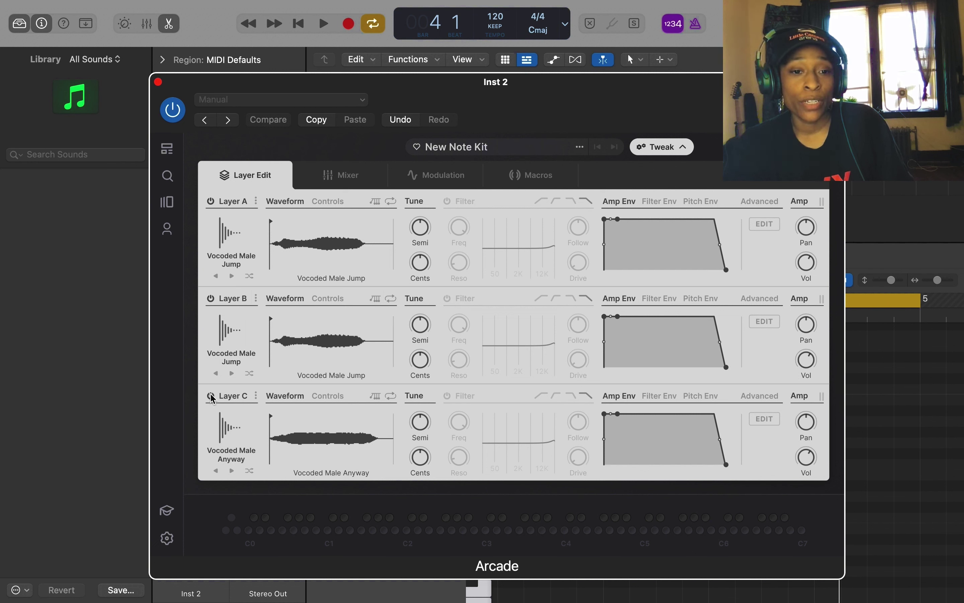
left_click(212, 201)
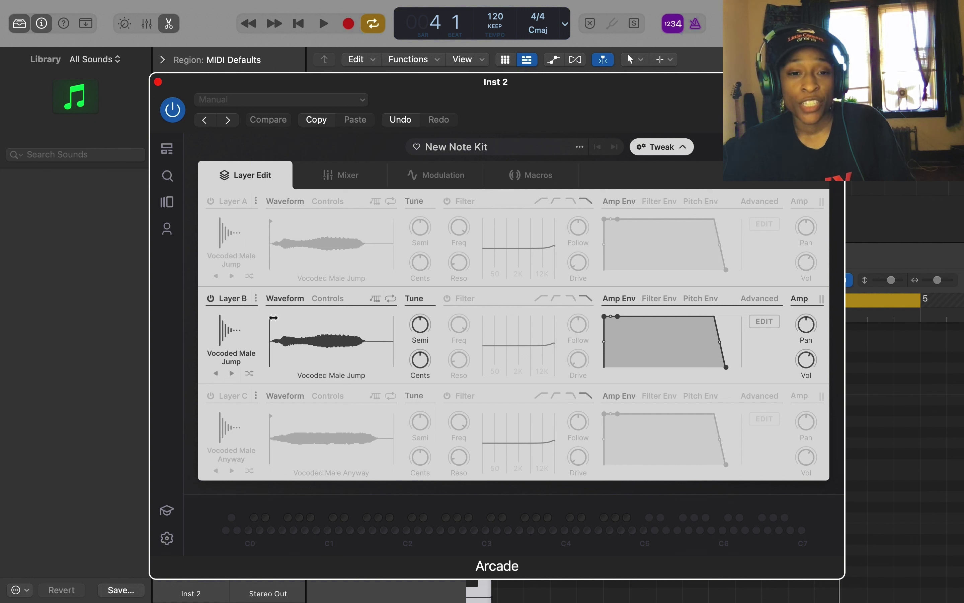
mouse_move(273, 318)
left_mouse_down()
mouse_move(353, 324)
mouse_move(323, 319)
mouse_move(346, 320)
left_mouse_up()
left_click_drag(271, 221, 281, 222)
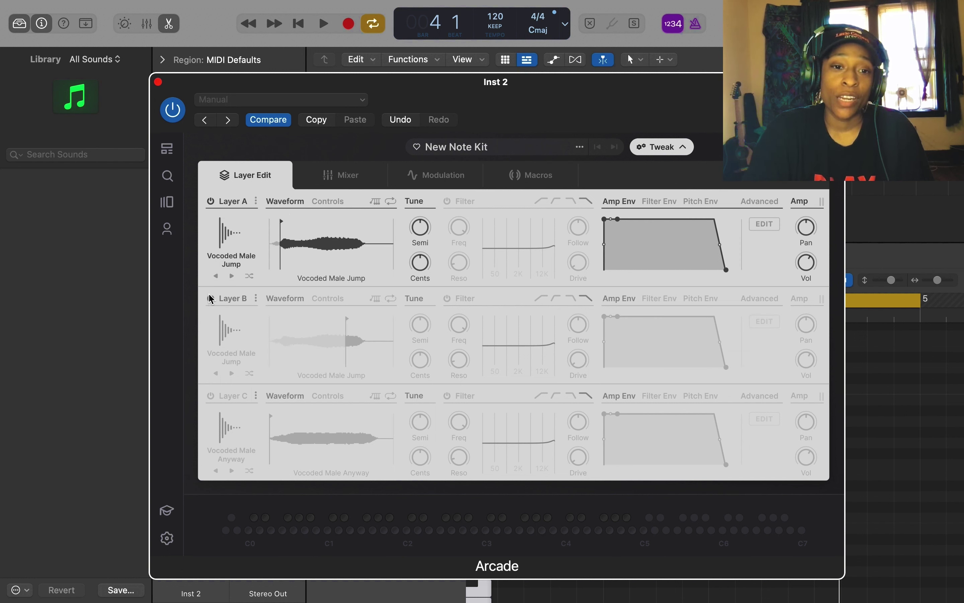
Compare Layers A and B by toggling them, and pull Layer B's start point back to about a third of its waveform.
left_click(212, 201)
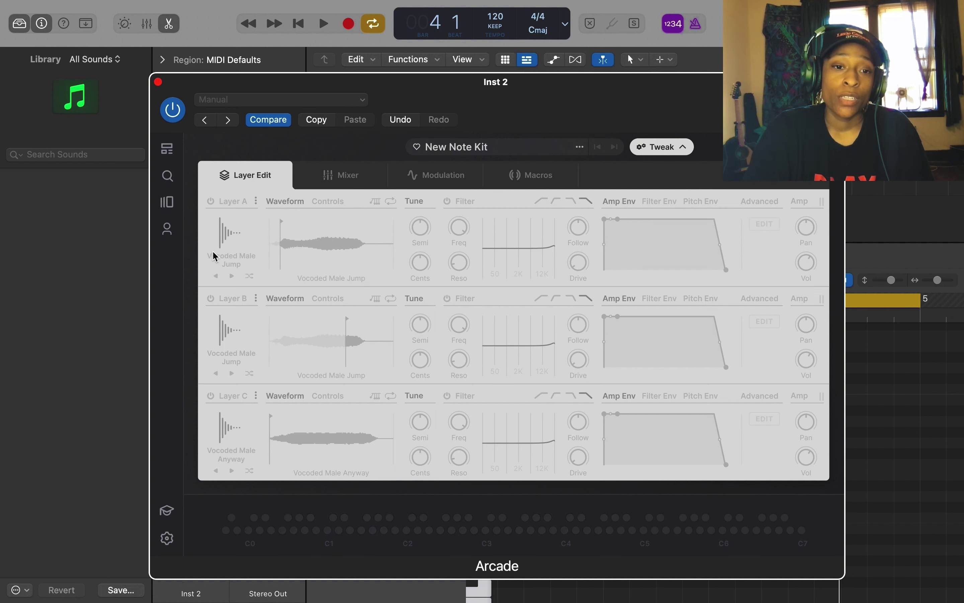
left_click(211, 299)
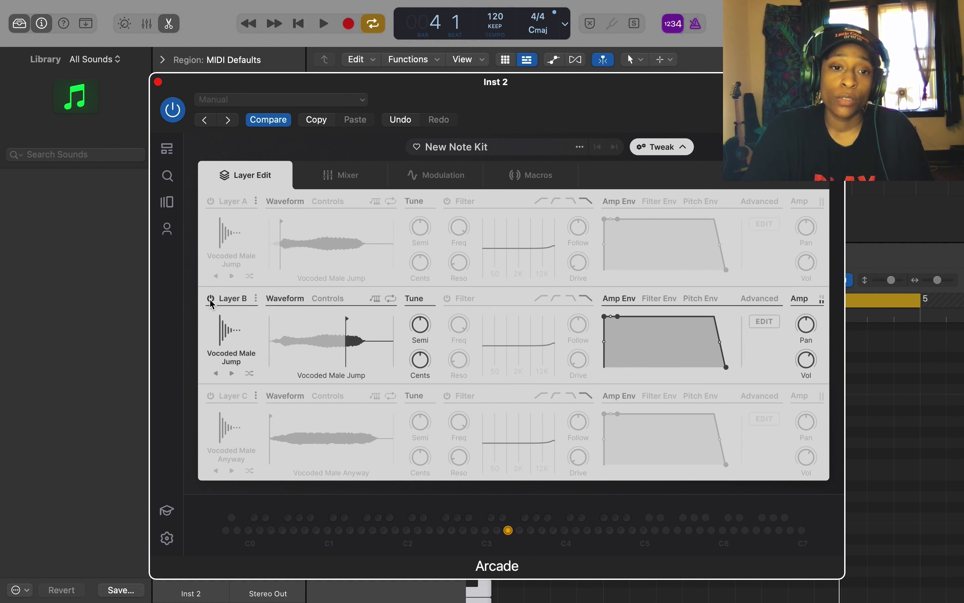
left_click(211, 201)
left_click_drag(346, 319, 314, 317)
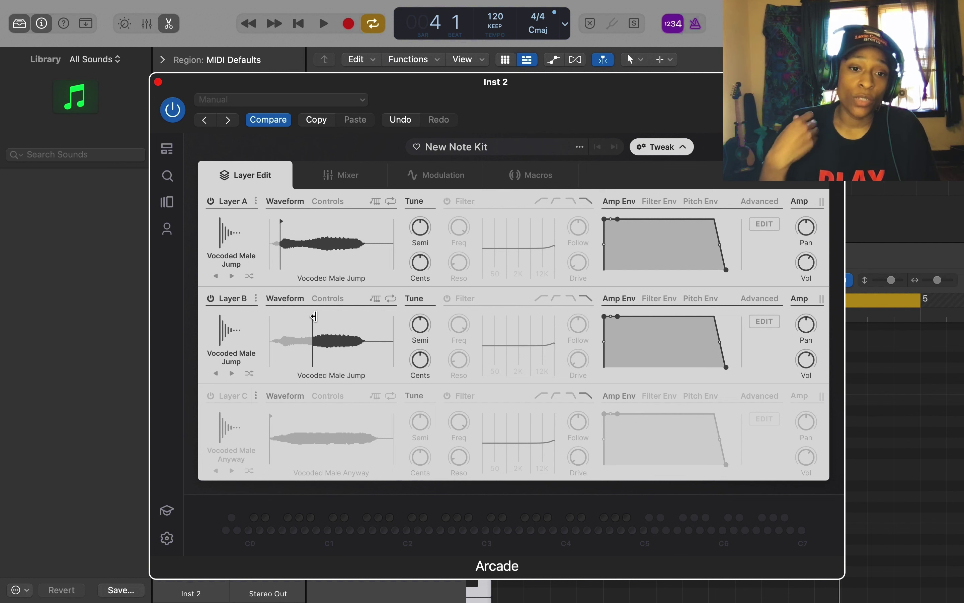
mouse_move(314, 320)
left_mouse_down()
mouse_move(326, 321)
mouse_move(313, 322)
left_mouse_up()
Enable Layer C, move its start point slightly past the waveform's beginning, and have Layer A switched on.
left_click(210, 395)
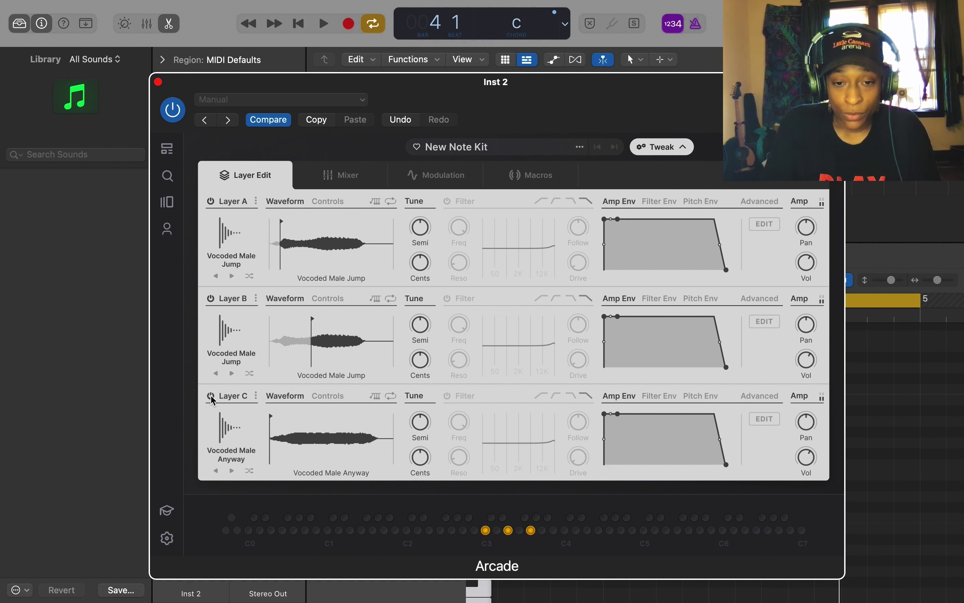
mouse_move(271, 416)
left_mouse_down()
mouse_move(370, 409)
mouse_move(301, 396)
left_mouse_up()
left_click_drag(292, 394, 284, 389)
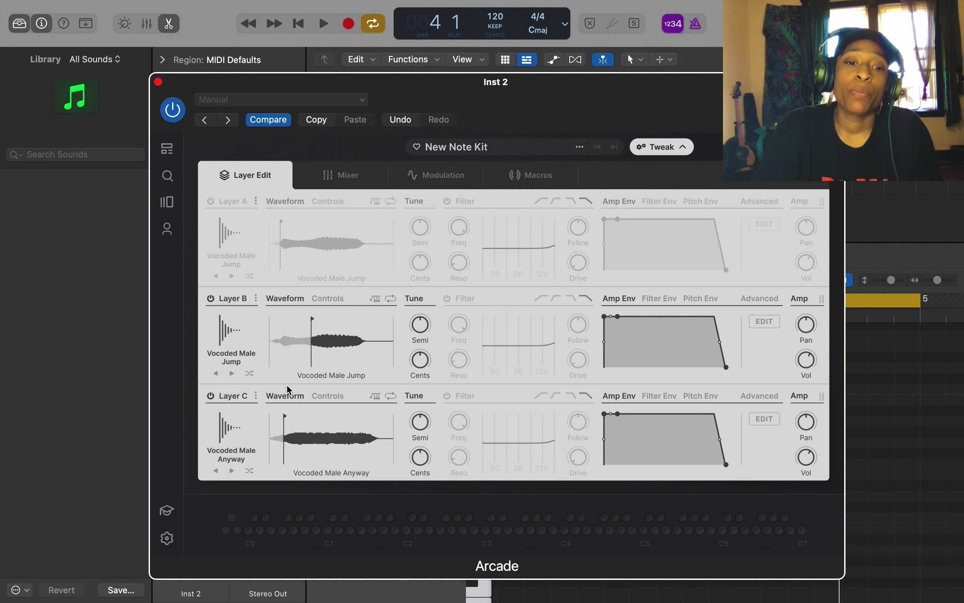
left_click(211, 202)
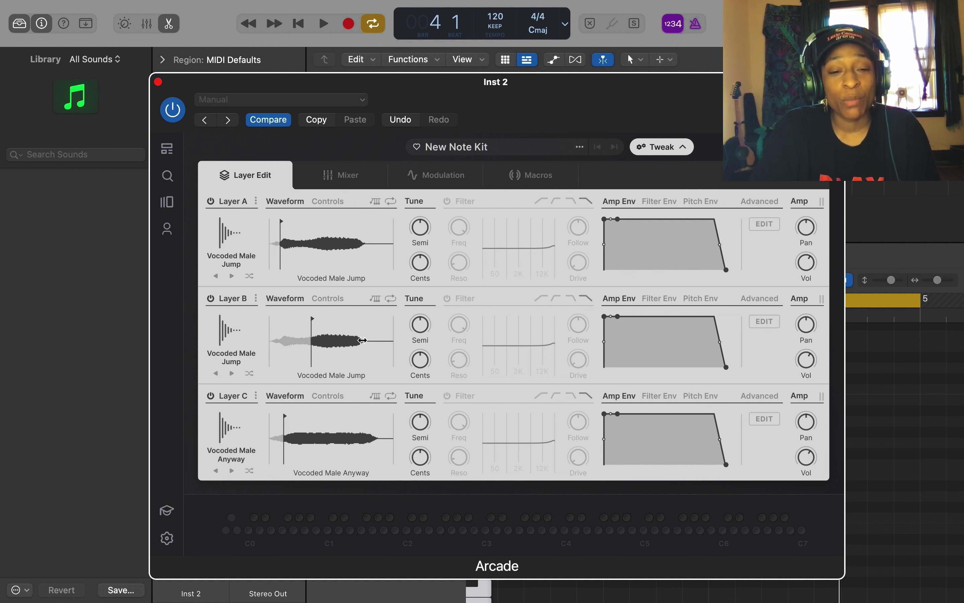
Enable looping on Layer C only, with the loop running from its start point to near the waveform's end.
left_click(390, 299)
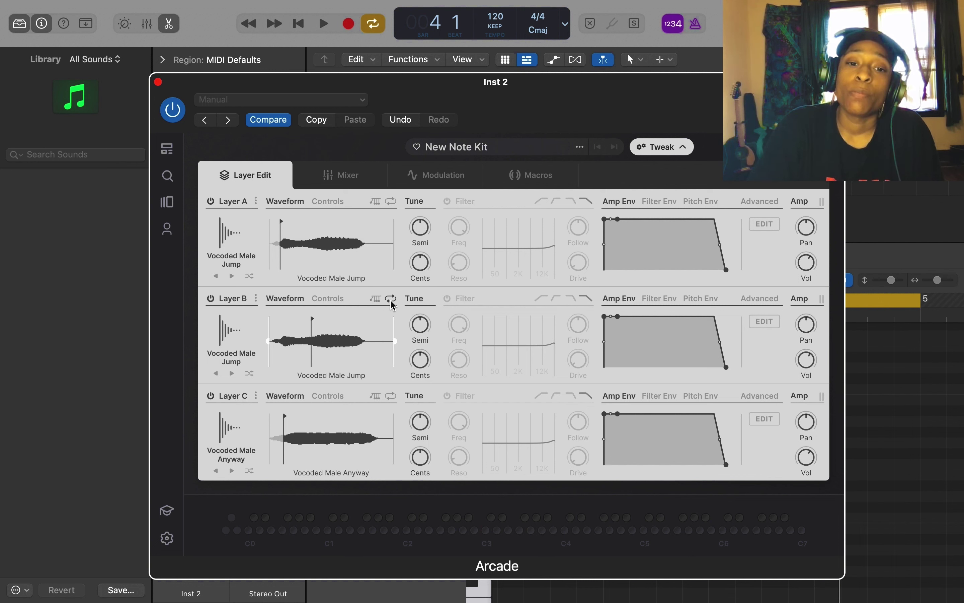
left_click(390, 300)
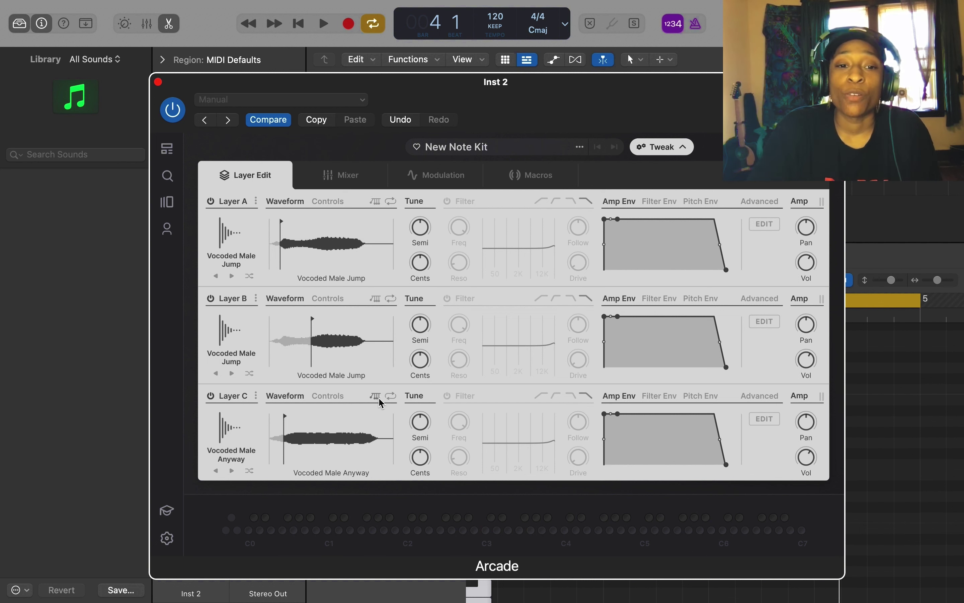
left_click(391, 397)
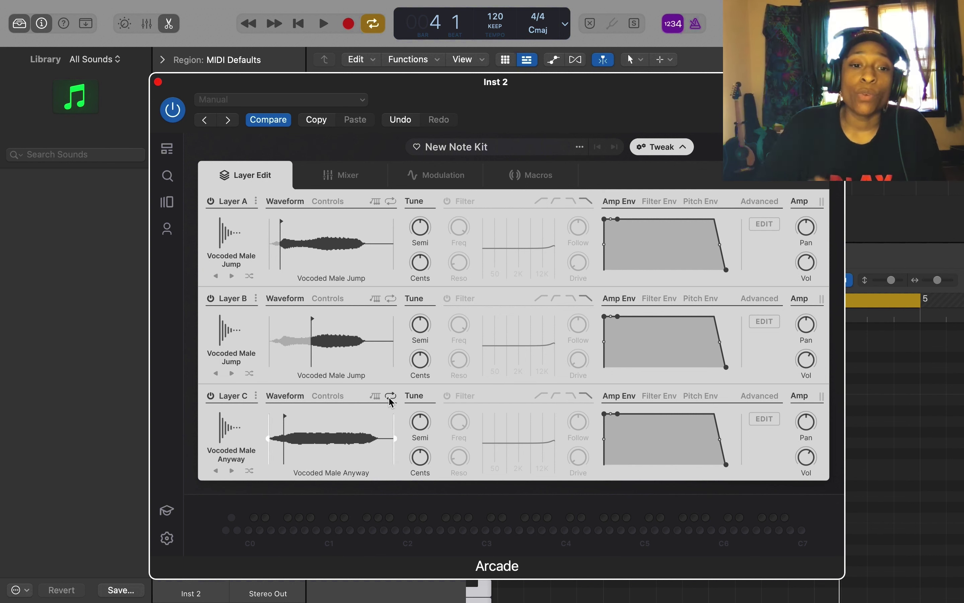
left_click_drag(284, 439, 283, 440)
left_click_drag(395, 439, 296, 440)
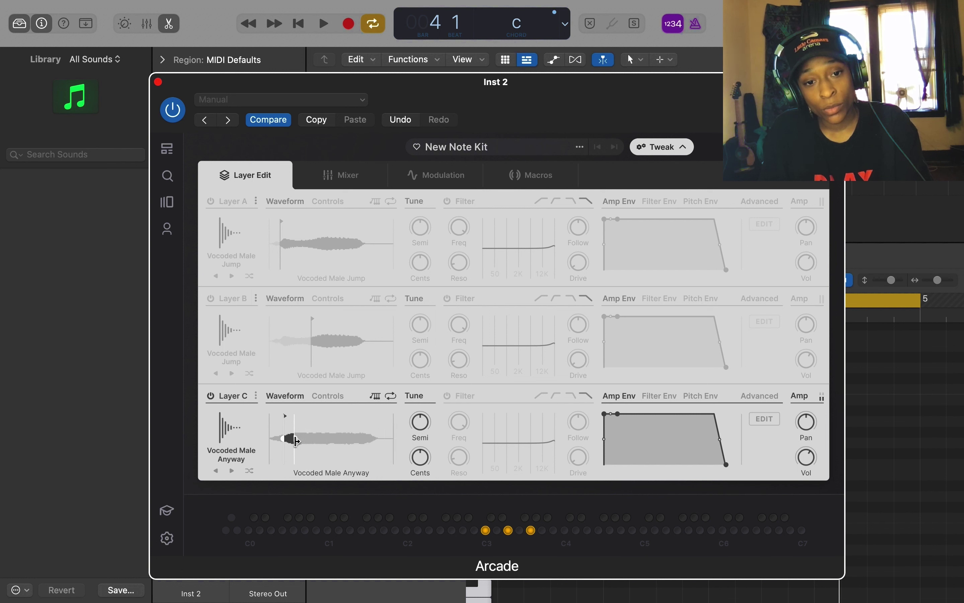
left_click_drag(296, 440, 393, 439)
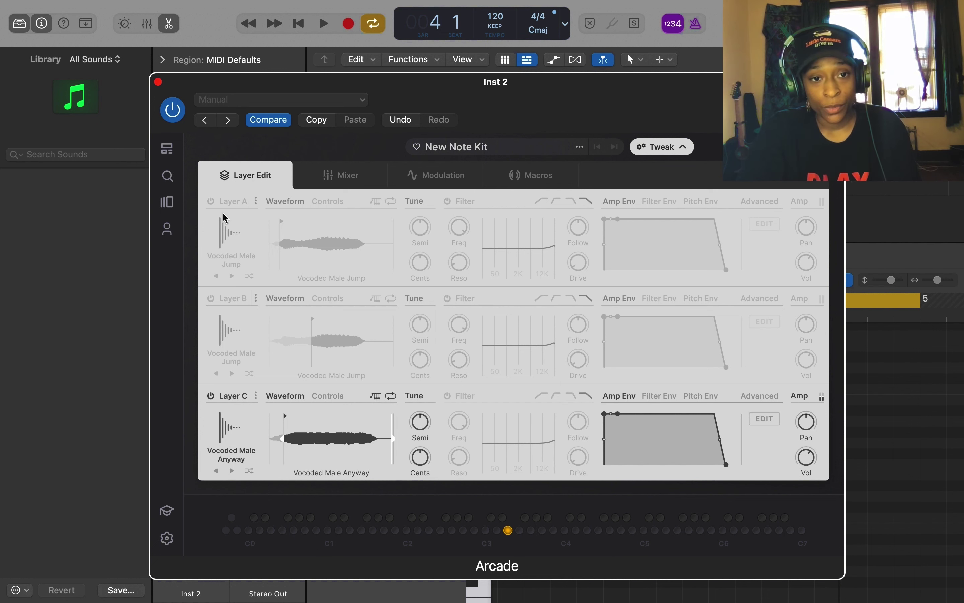
Switch Layers A and B back on and raise Layer B's semitone tuning.
left_click(210, 201)
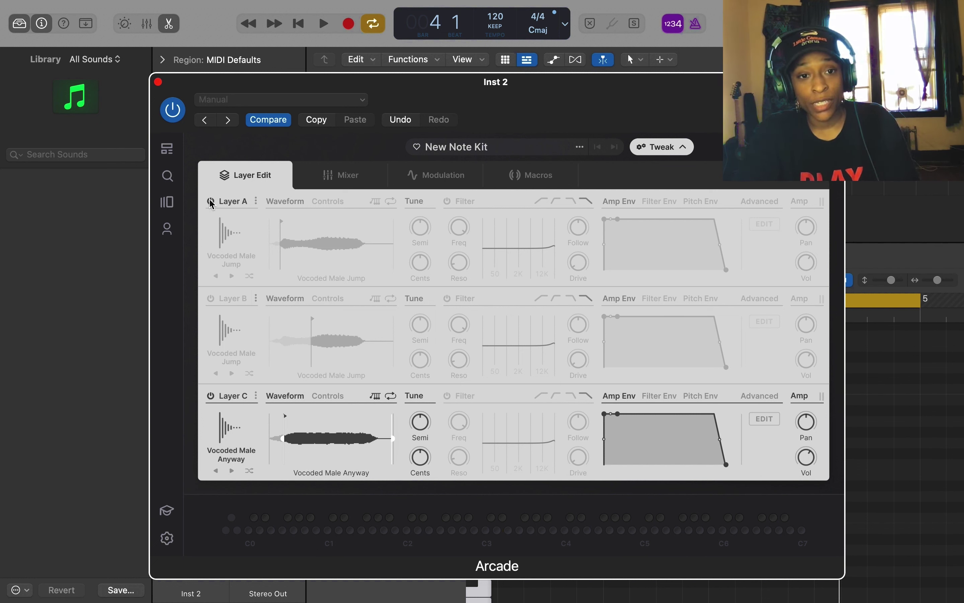
left_click(210, 298)
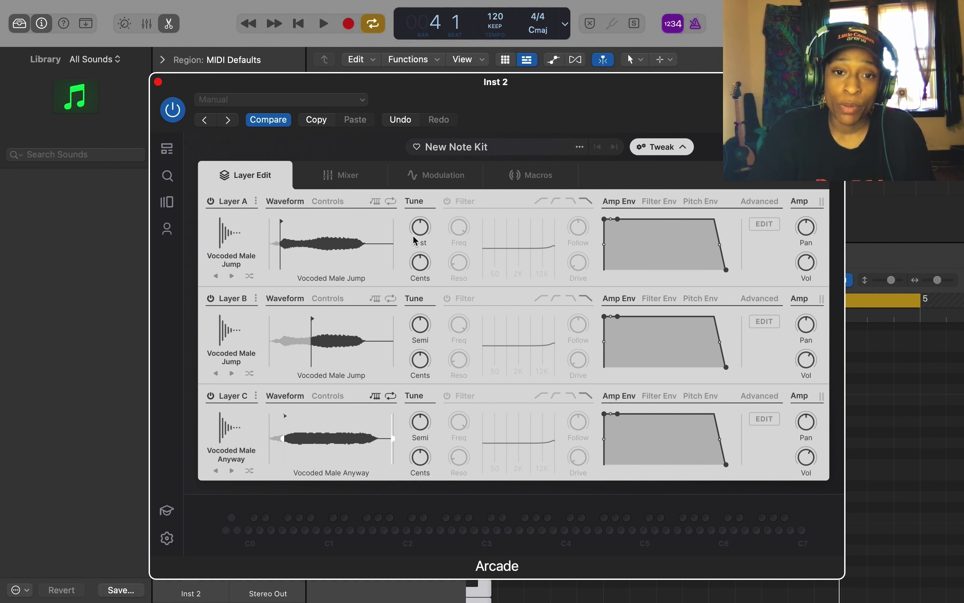
mouse_move(422, 228)
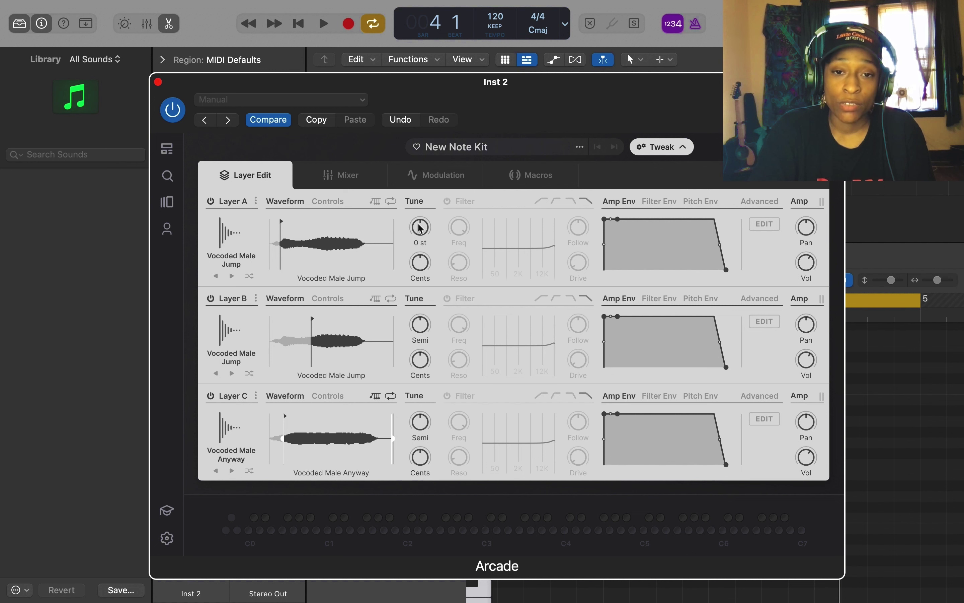
left_click_drag(418, 323, 414, 298)
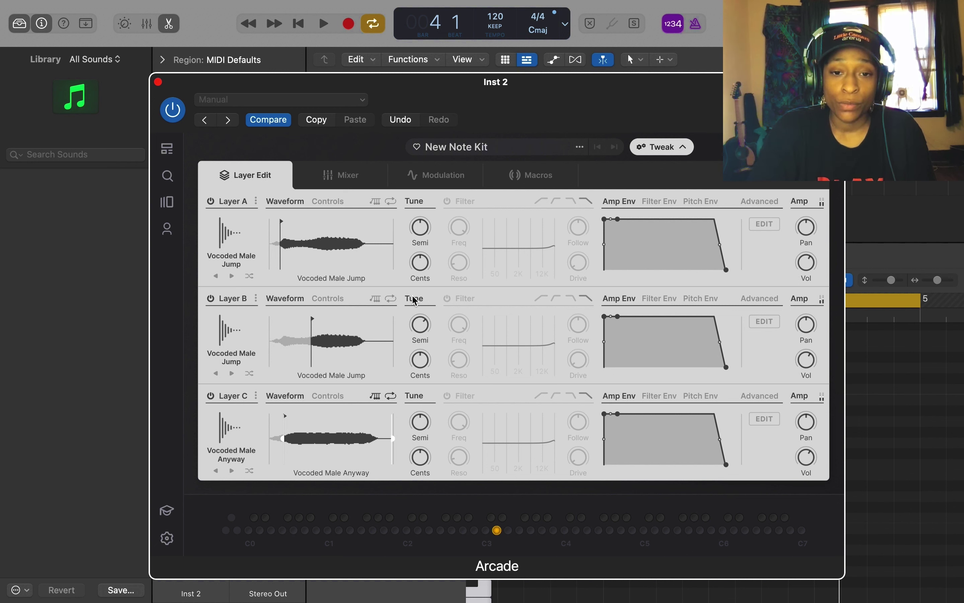
Set Layer B's semitone tuning to -12 st and raise Layer A's semitone tuning, keeping Layer C at its original pitch.
left_click(422, 331)
left_click_drag(422, 331, 428, 376)
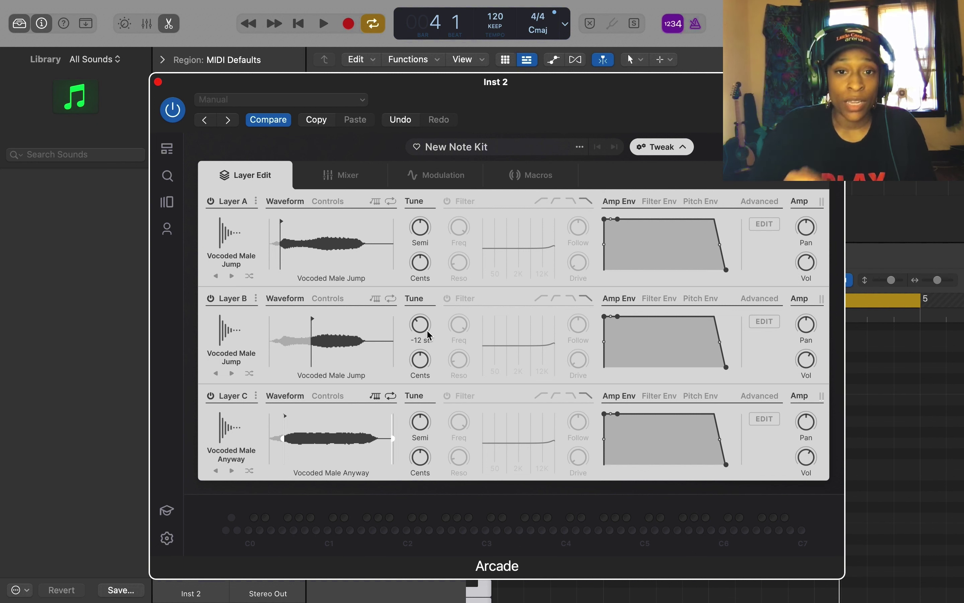
left_click_drag(422, 238, 416, 211)
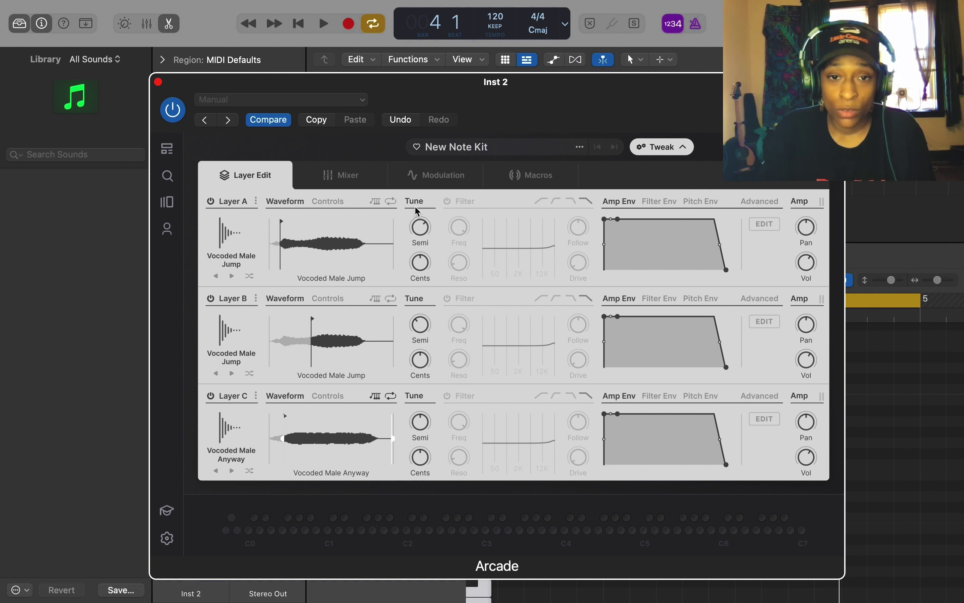
mouse_move(421, 225)
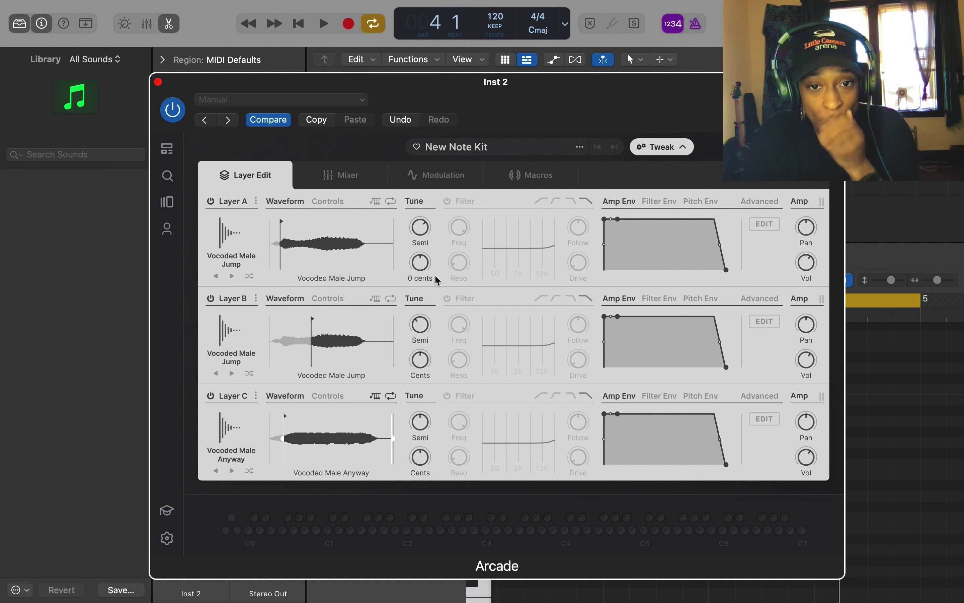
mouse_move(428, 423)
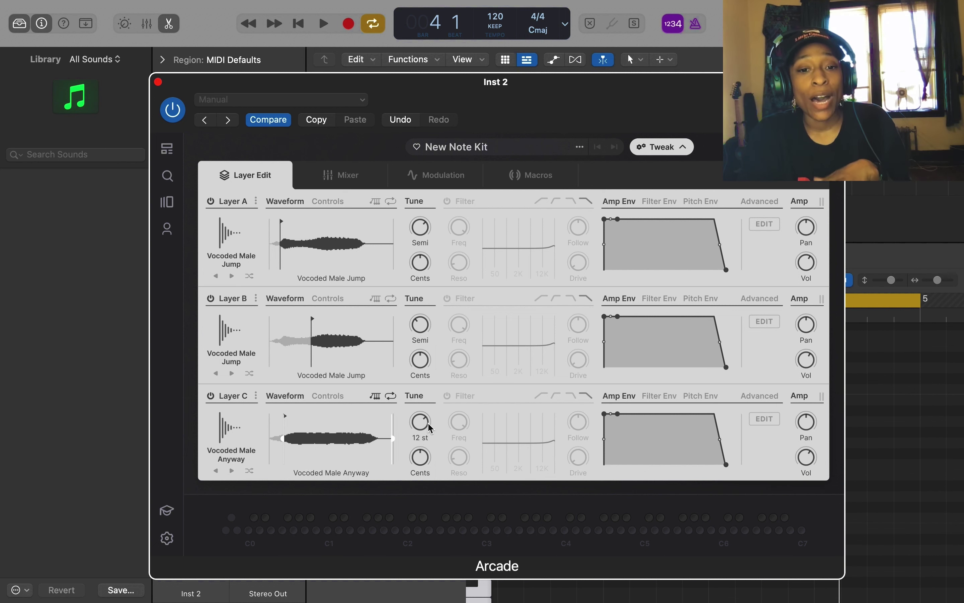
mouse_move(422, 269)
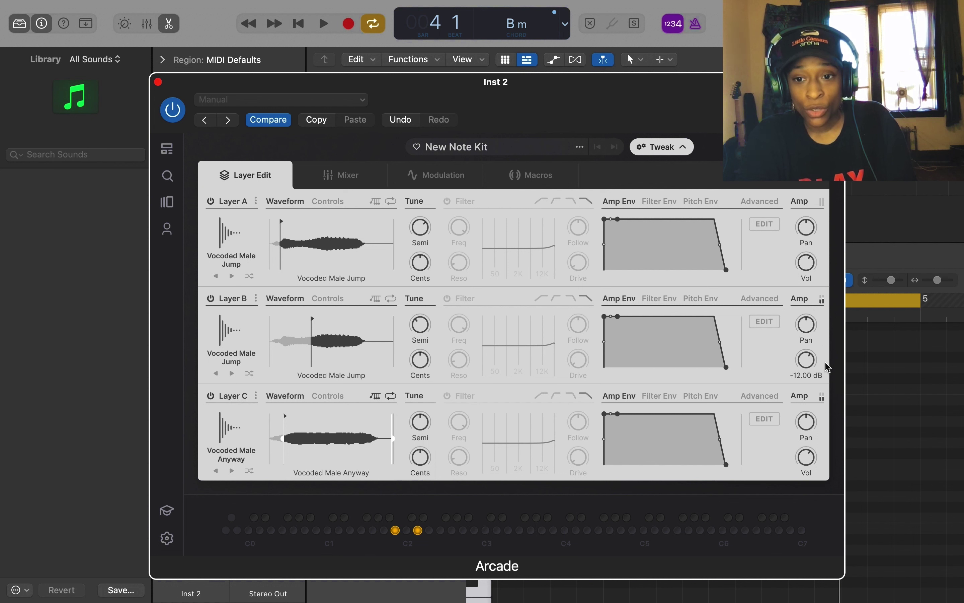
Lower Layer C's volume slightly and set Layer B's volume to -12 dB.
left_click(803, 457)
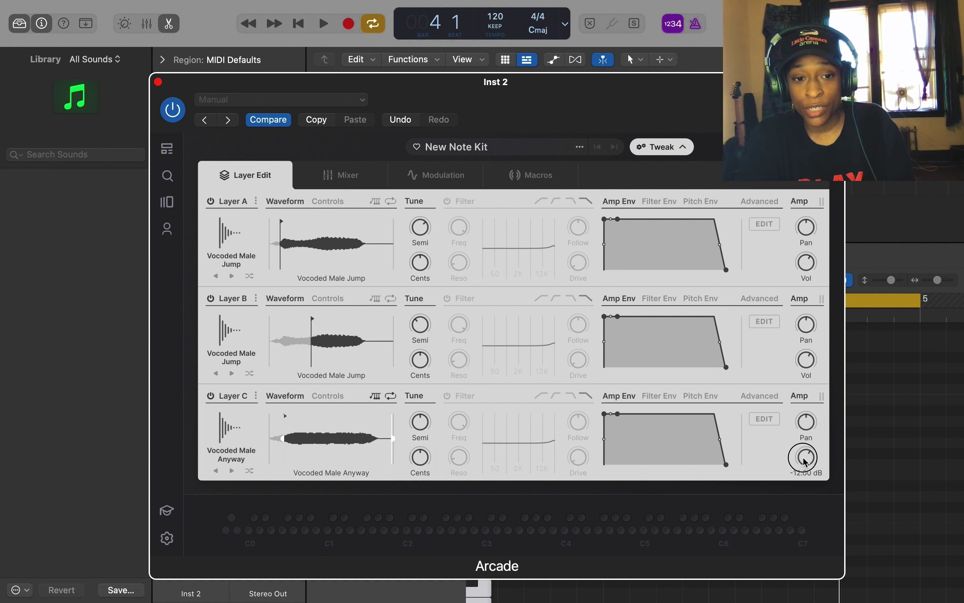
left_click_drag(804, 460, 818, 517)
left_click(821, 372)
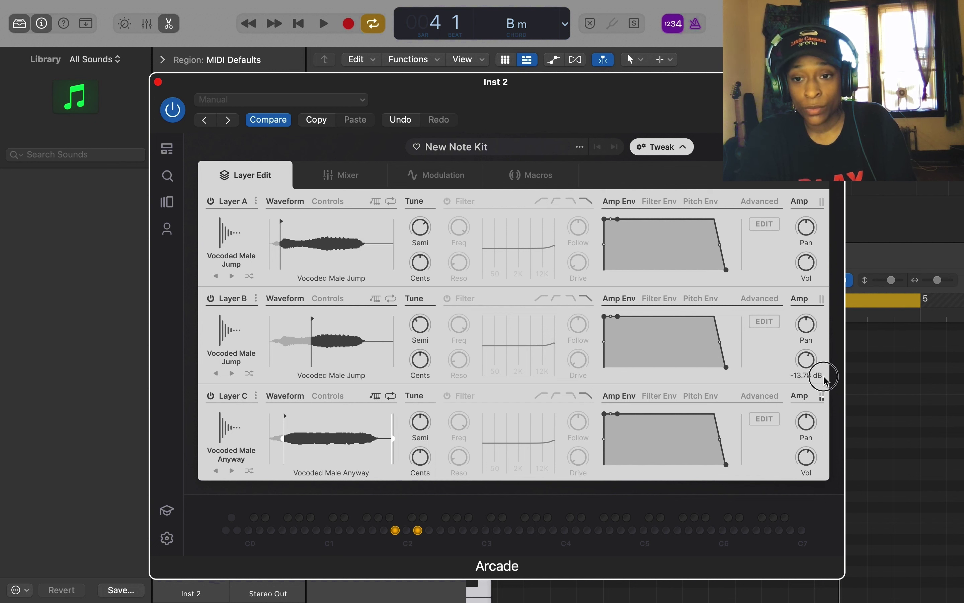
double_click(803, 373)
type("-12")
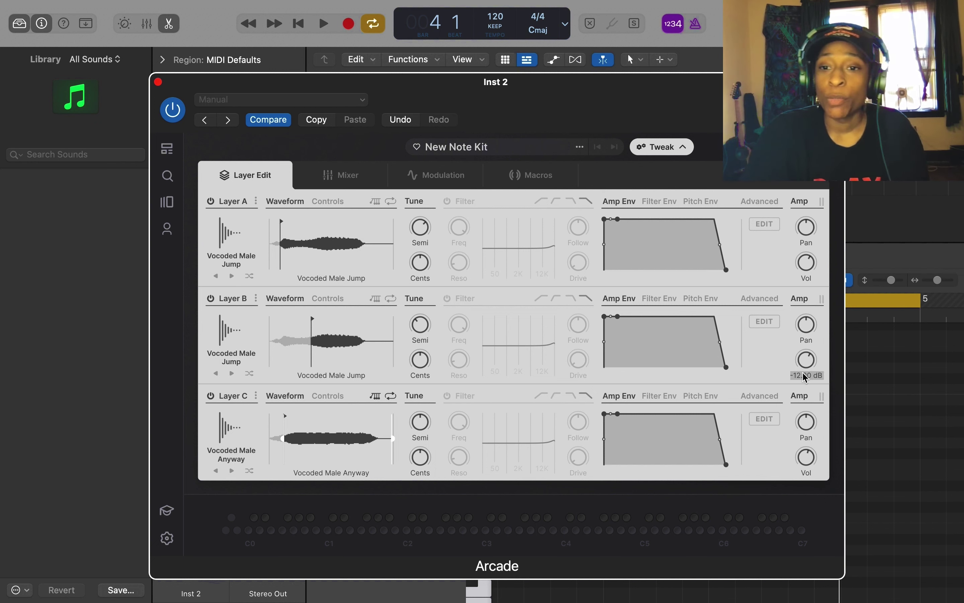
key("Return")
Try panning Layer B to the left and Layer C to the right, and reset both pans to centre.
mouse_move(811, 329)
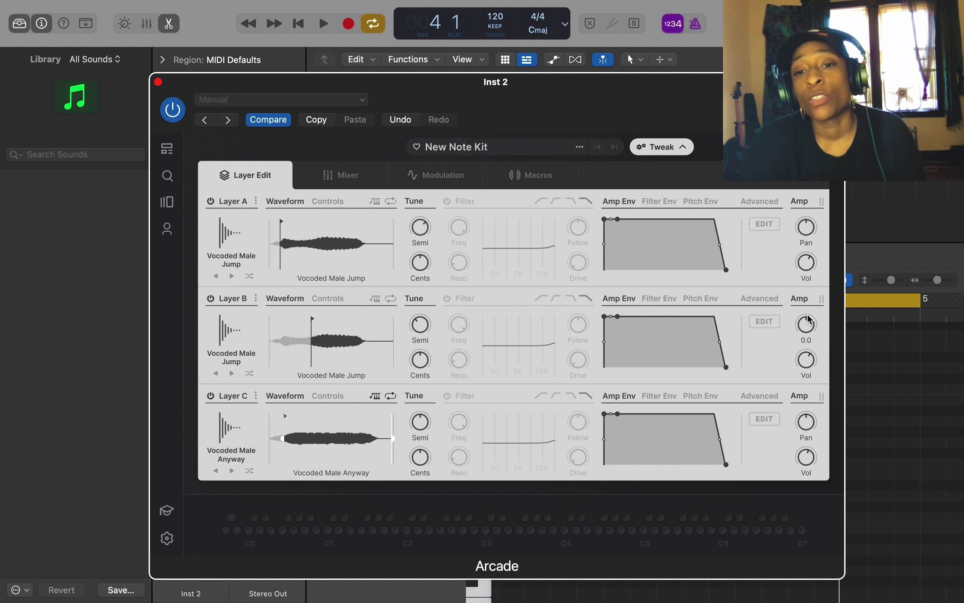
left_click(807, 323)
left_click_drag(807, 322, 807, 337)
left_click_drag(796, 415, 797, 398)
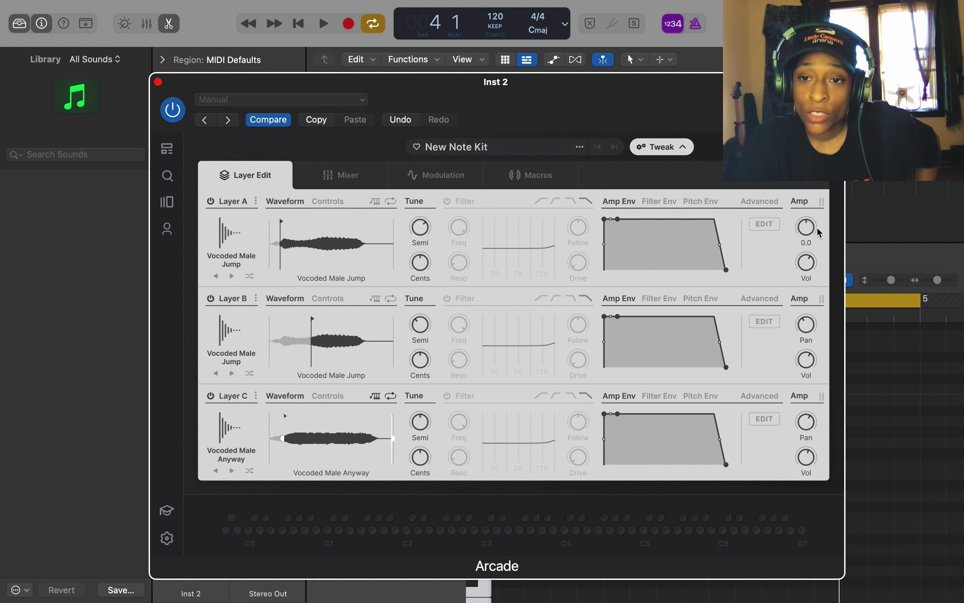
double_click(808, 323)
double_click(809, 419)
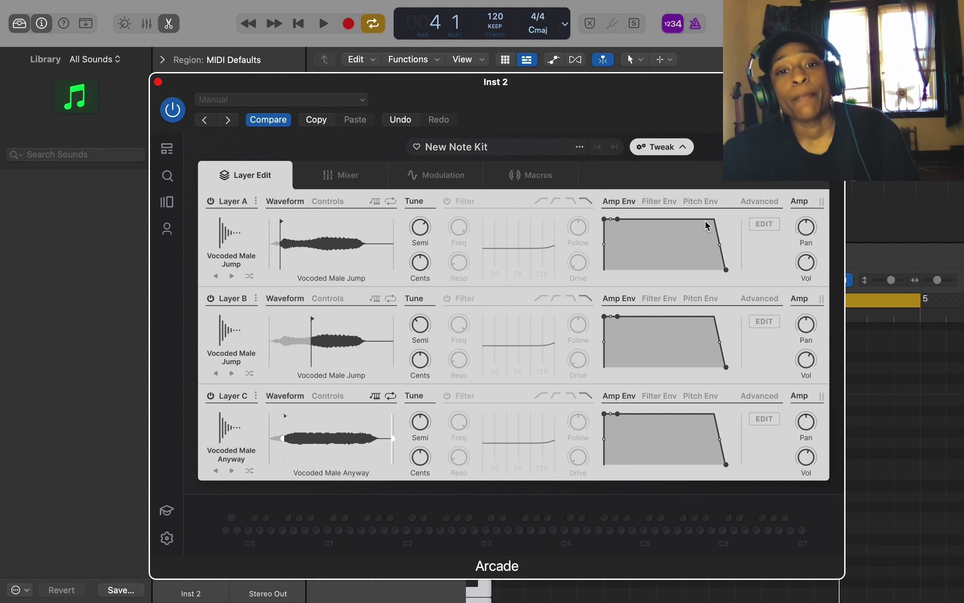
Mute Layers B and C, give Layer A a high-pass filter, and compare it against the bypassed sound.
left_click(448, 202)
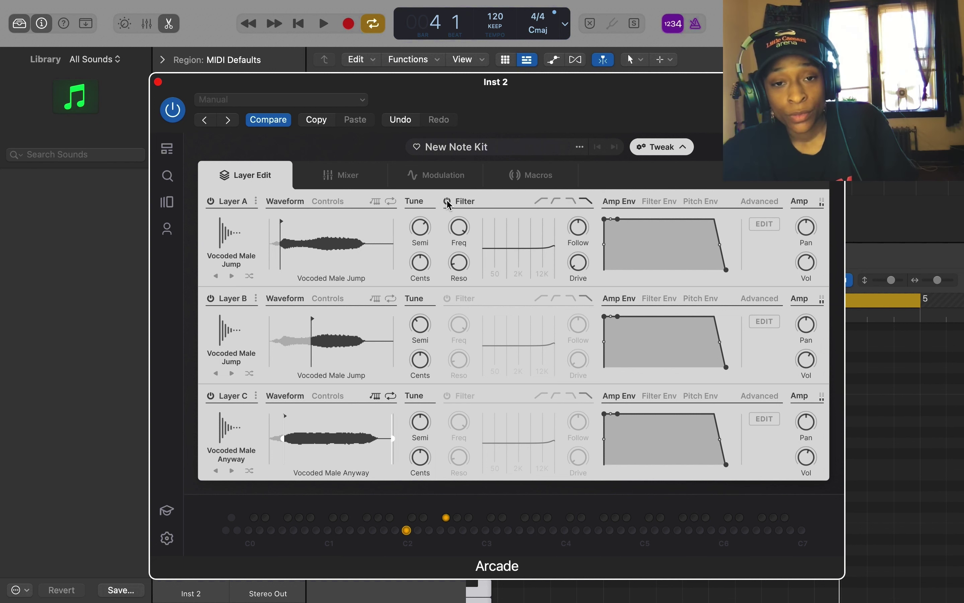
left_click(210, 298)
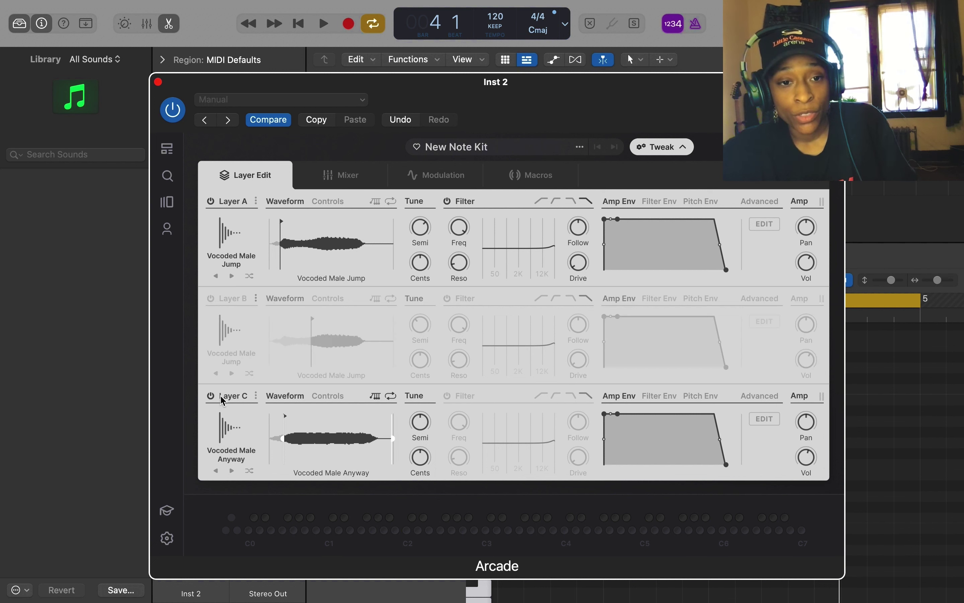
left_click(211, 395)
left_click_drag(458, 236, 564, 422)
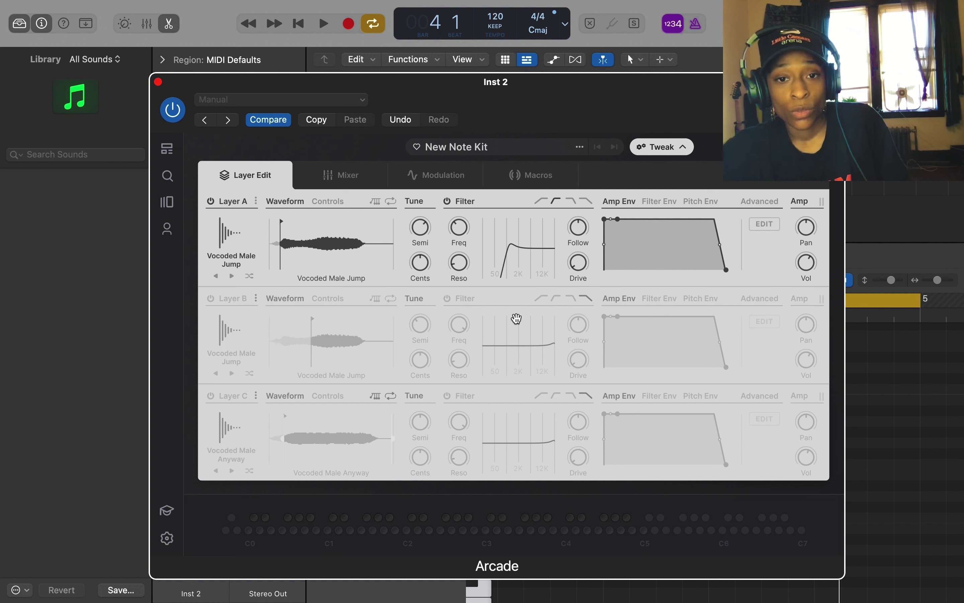
left_click(448, 201)
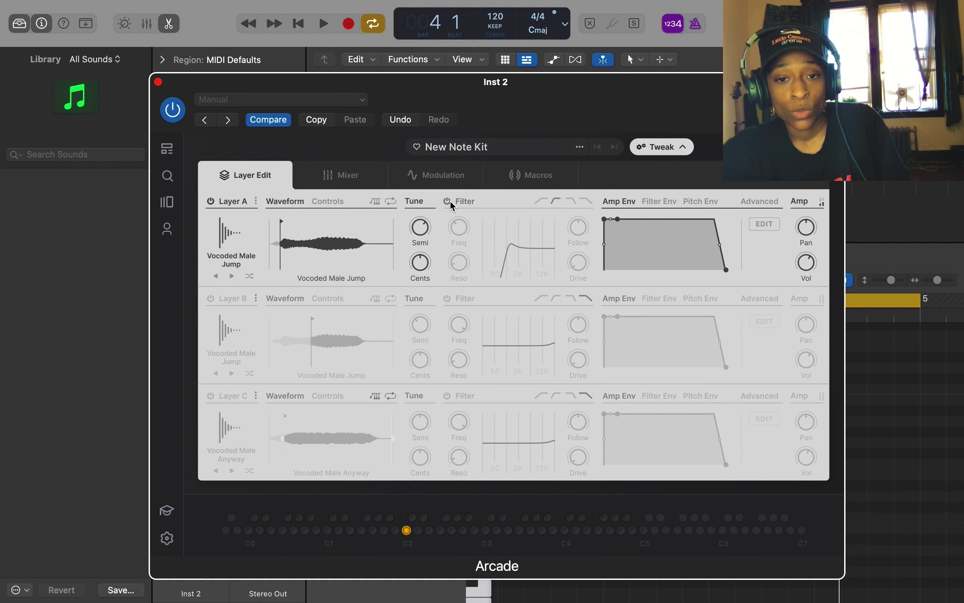
left_click(449, 202)
Lower Layer A's high-pass cutoff slightly and enable the filters on Layers B and C, with a reduced low-pass cutoff on B.
left_click_drag(459, 226, 465, 255)
left_click_drag(462, 251, 467, 282)
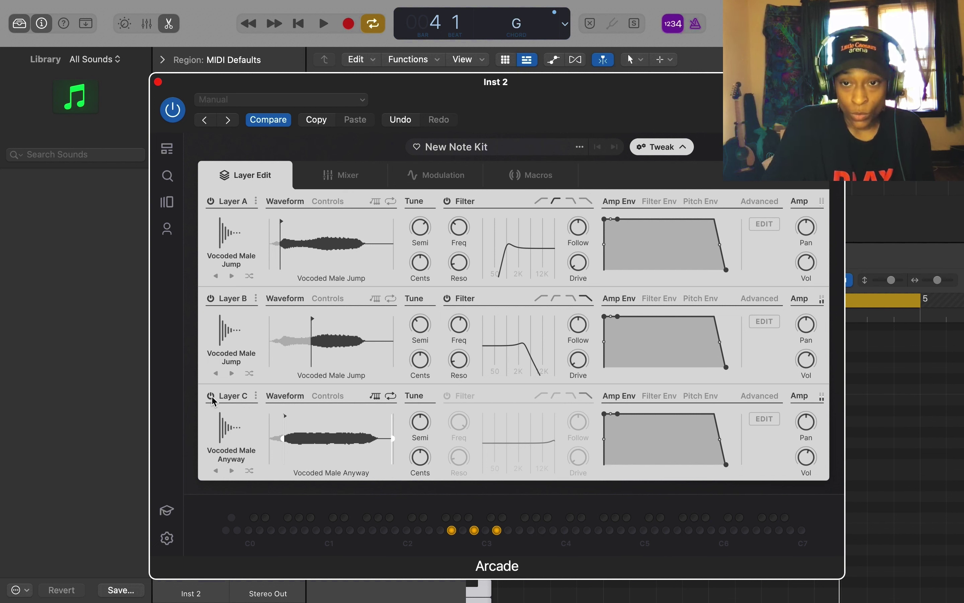
left_click(448, 395)
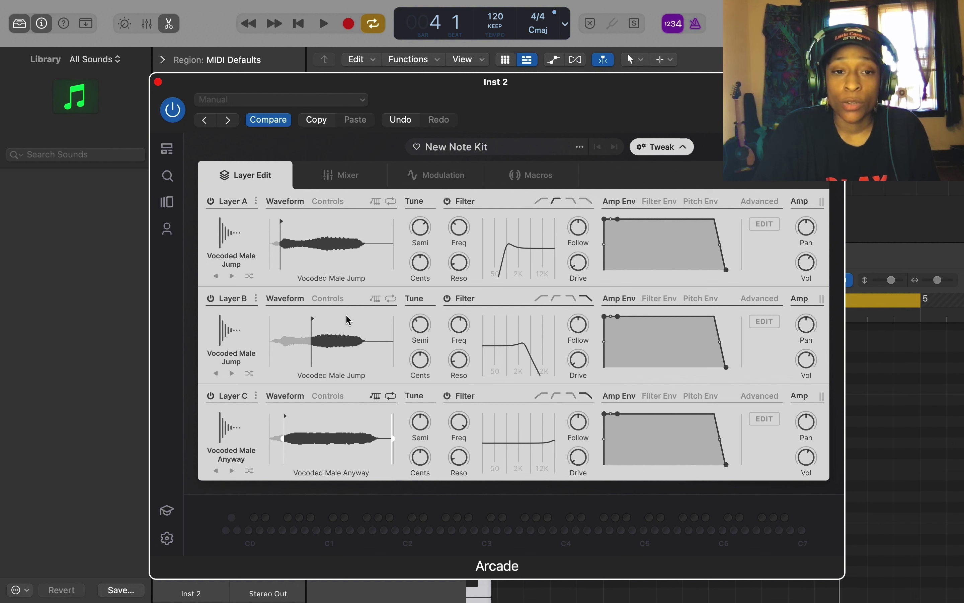
Switch off Layers B and C, and look through Layer A's filter and pitch envelopes before returning to its amp envelope.
left_click(211, 299)
left_click(210, 396)
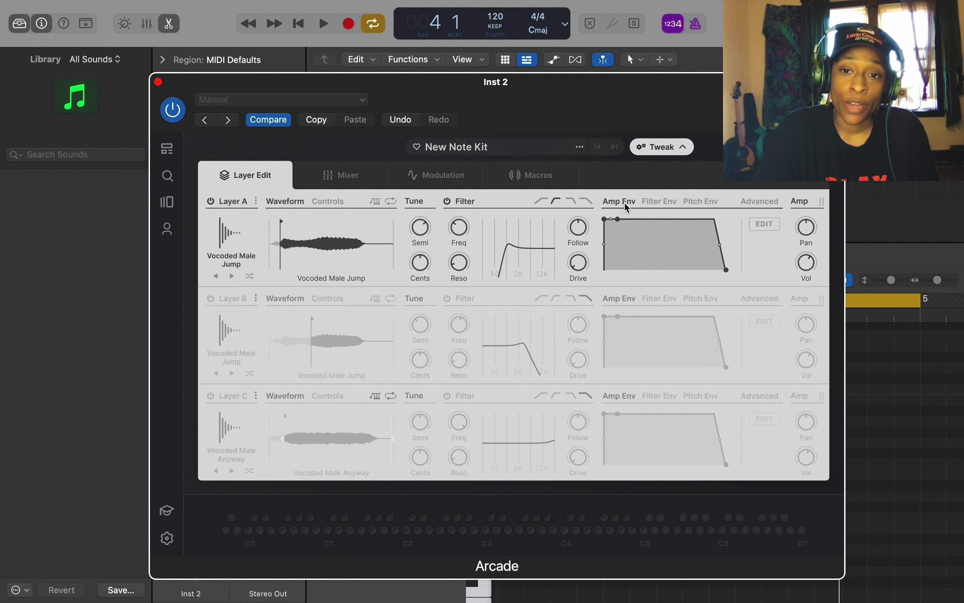
left_click(663, 201)
left_click(694, 200)
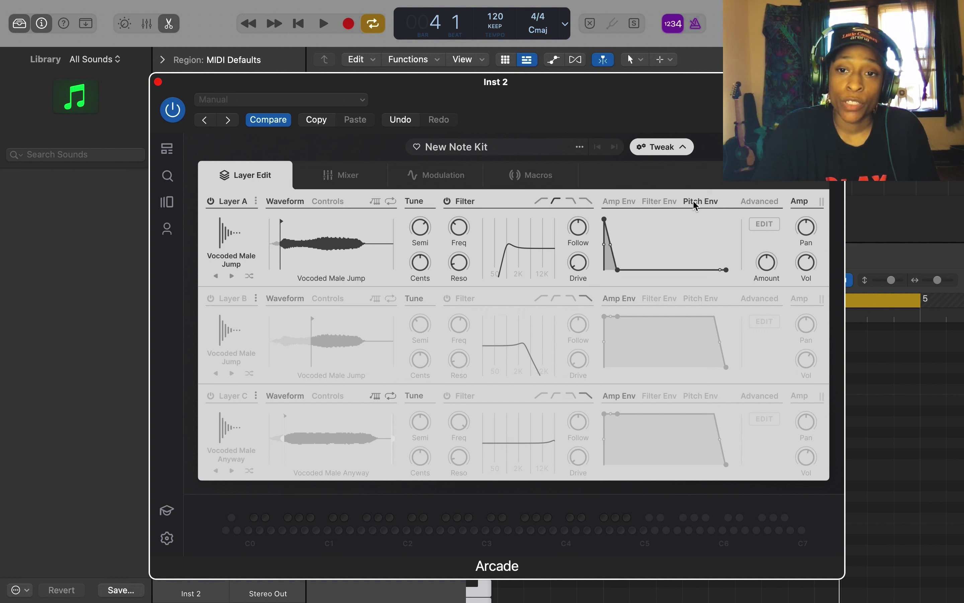
left_click(631, 200)
Try Layer A's amp envelope with 352 ms decay and -∞ dB sustain, and restore full sustain with Layers B and C switched on.
left_click(622, 219)
left_click_drag(622, 219, 626, 277)
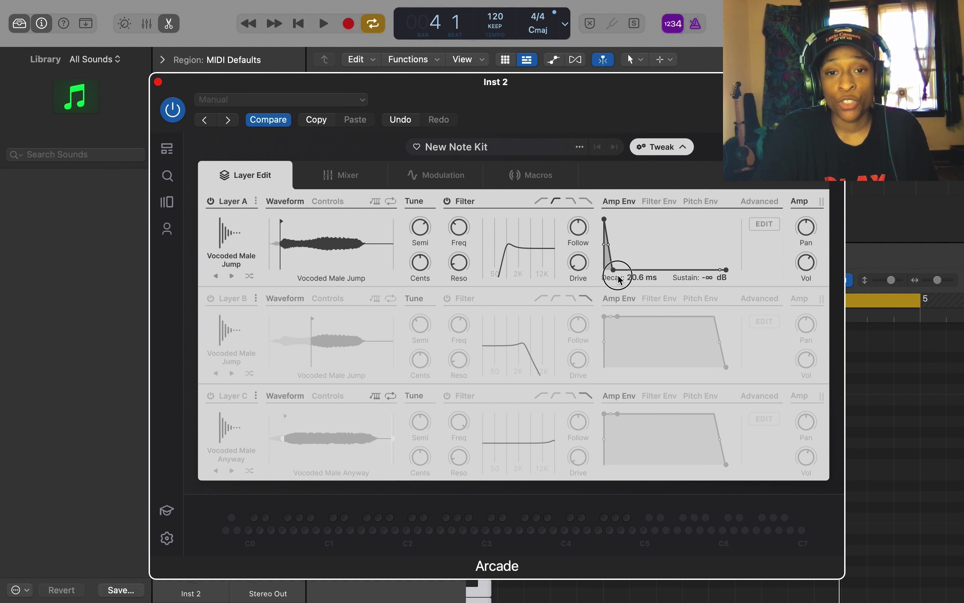
mouse_move(621, 280)
left_mouse_down()
mouse_move(631, 276)
mouse_move(618, 272)
left_mouse_up()
left_click(211, 298)
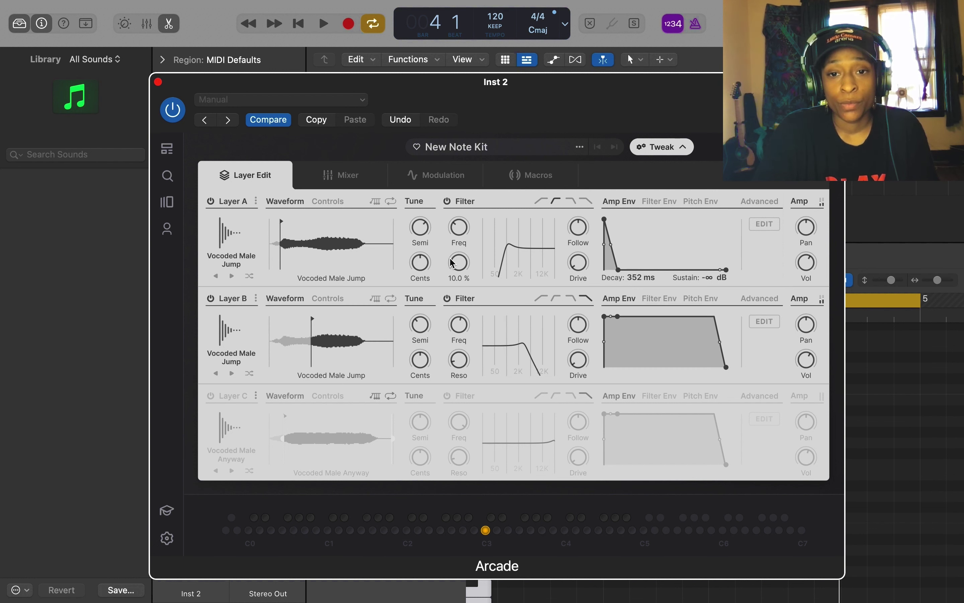
left_click_drag(624, 275, 740, 209)
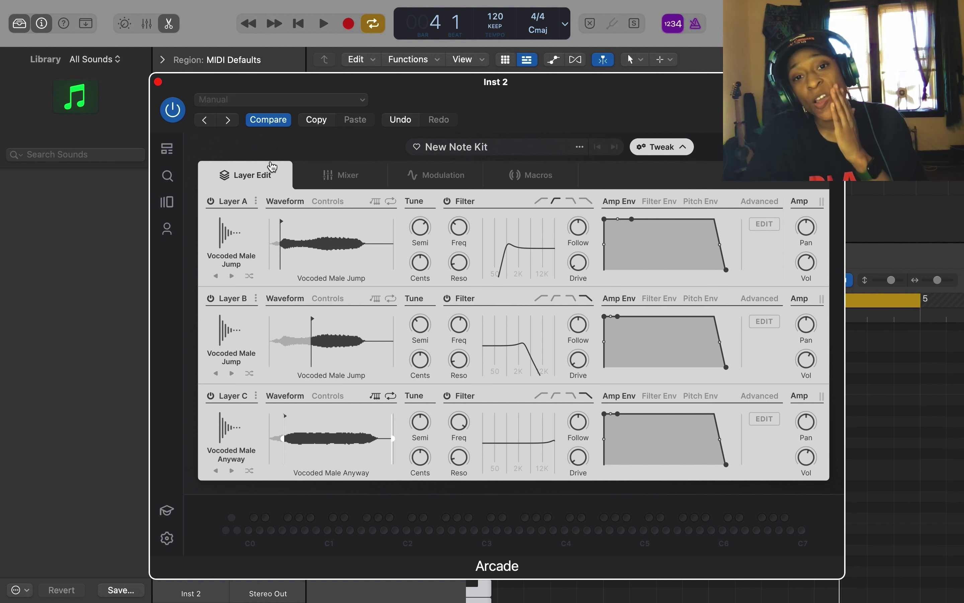
Insert a Chorus and a Stereo Delay on Layer A's mixer channel.
left_click(370, 183)
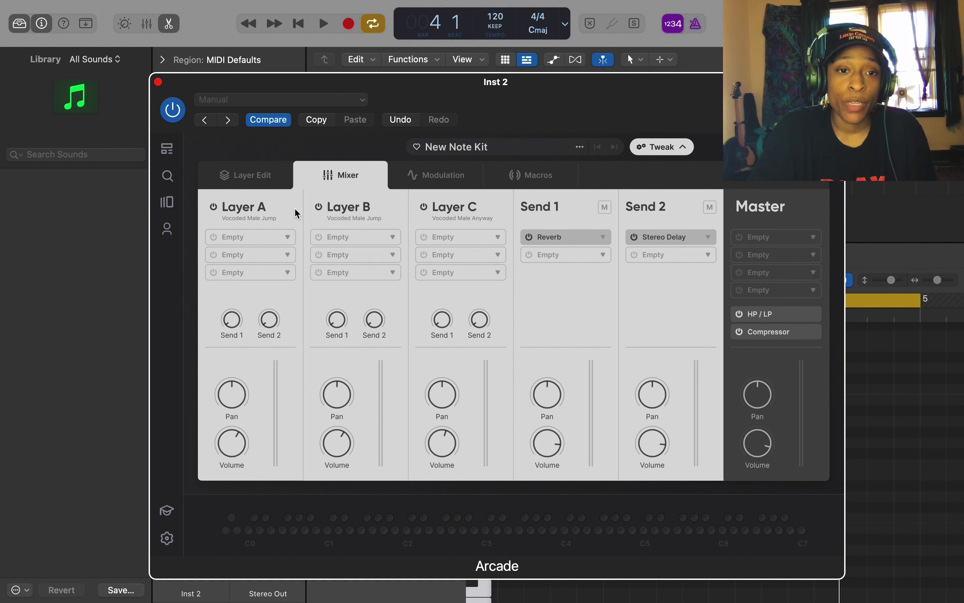
left_click(287, 238)
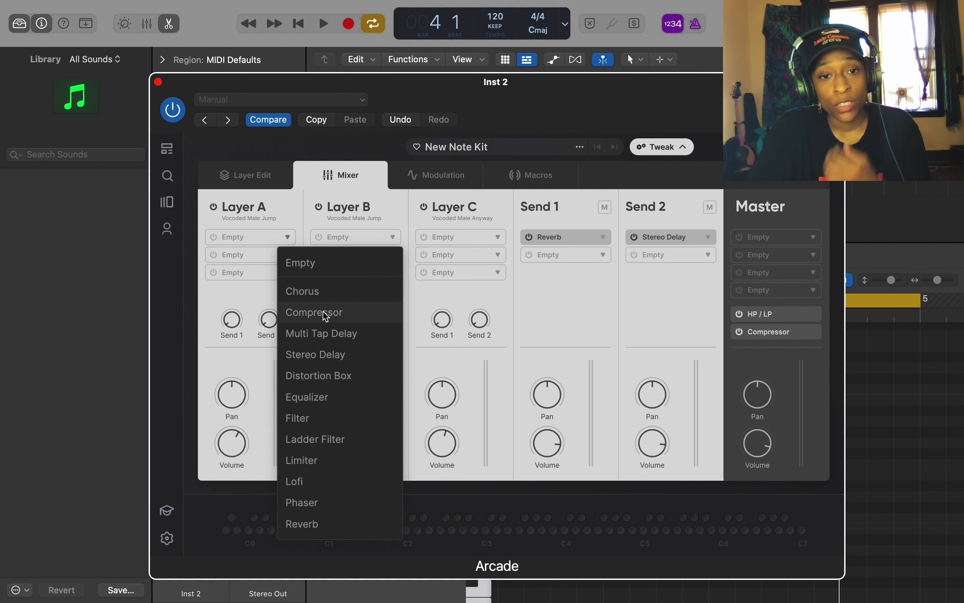
left_click(311, 293)
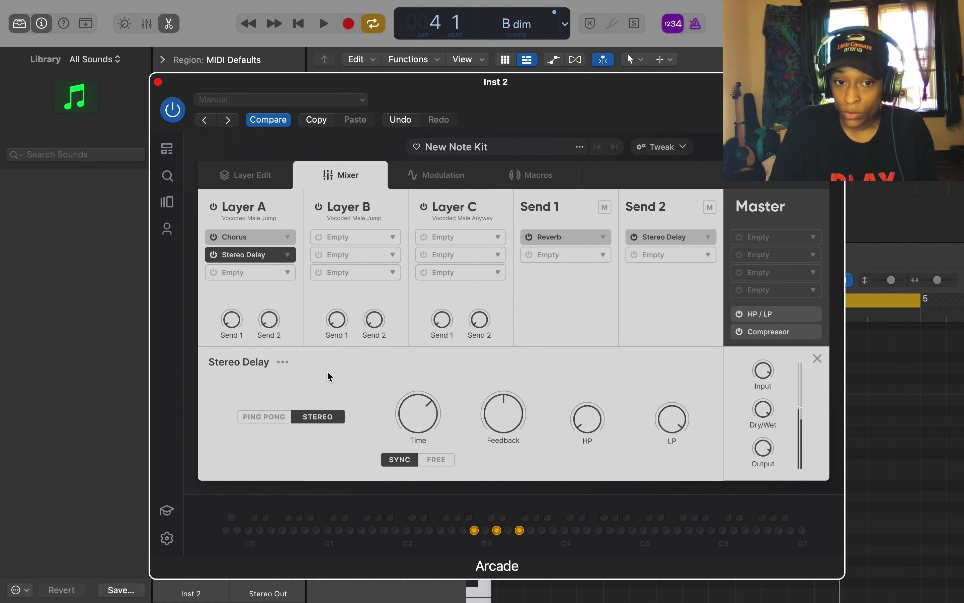
Load a different preset in Layer A's Stereo Delay and bring its feedback down to a low amount, with the Chorus bypassed.
left_click(283, 363)
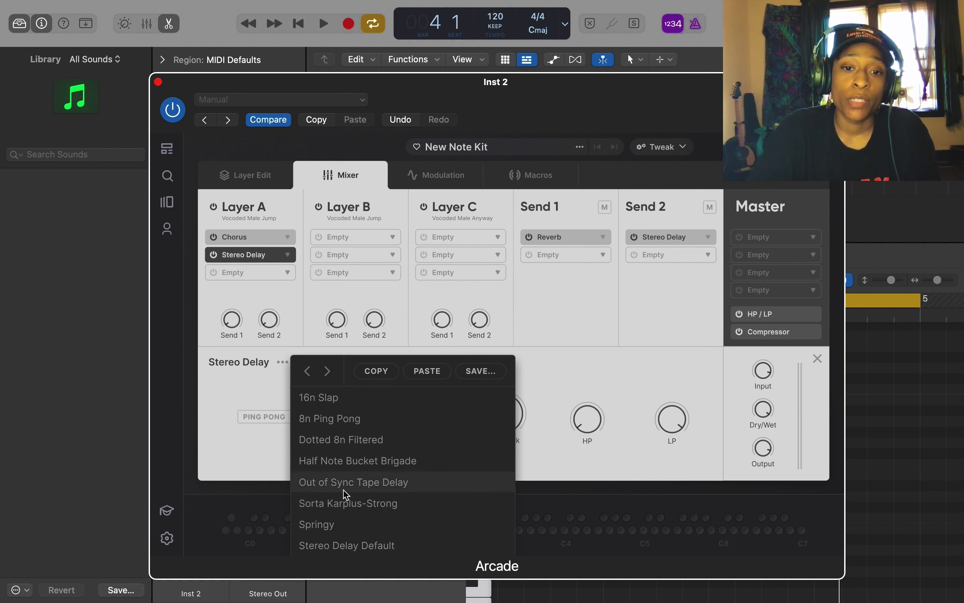
left_click(380, 533)
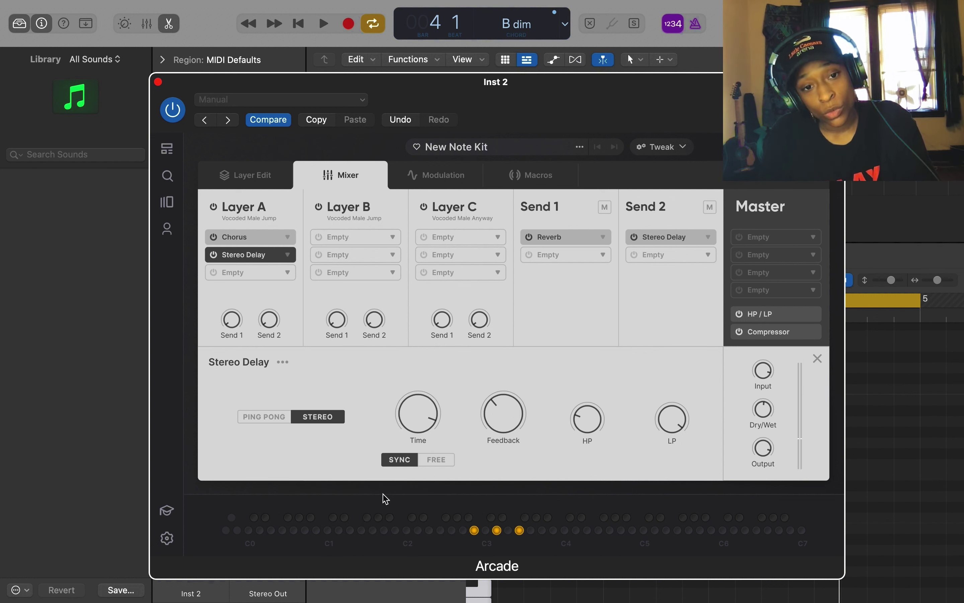
left_click_drag(496, 418, 499, 372)
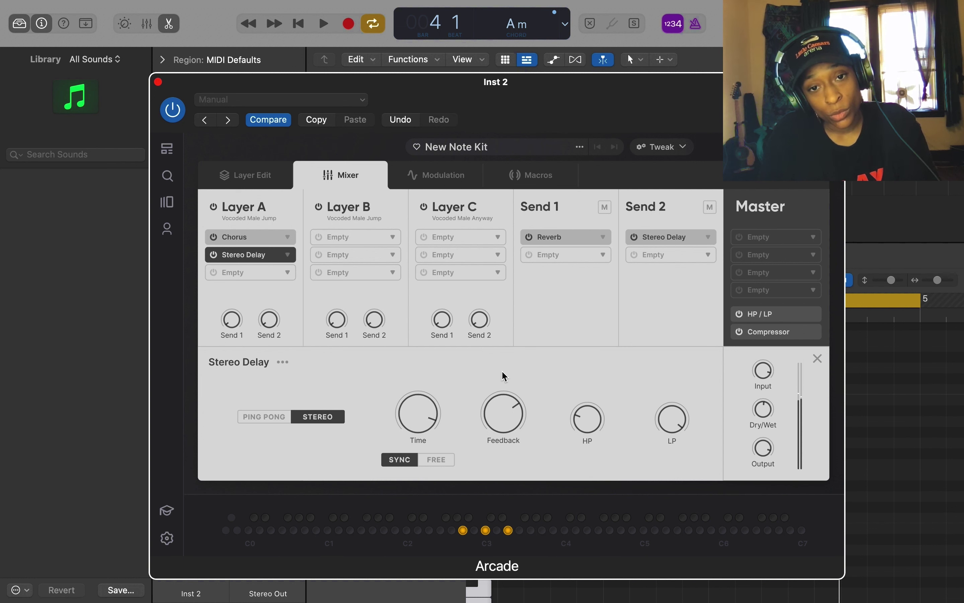
left_click_drag(505, 376, 516, 476)
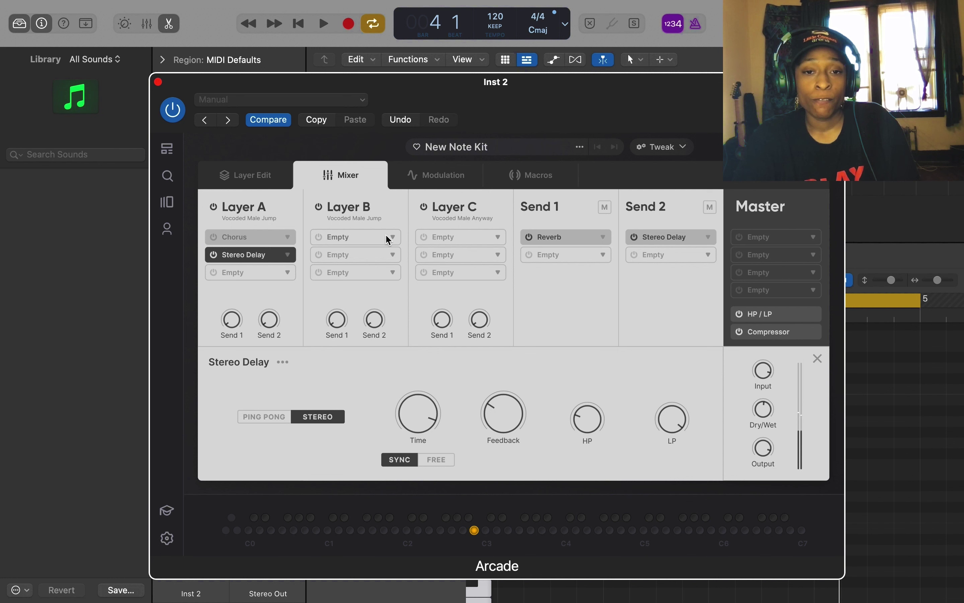
Insert a Phaser on Layer B, shifting its frequency slightly down and raising its feedback and modulation amount.
left_click(394, 238)
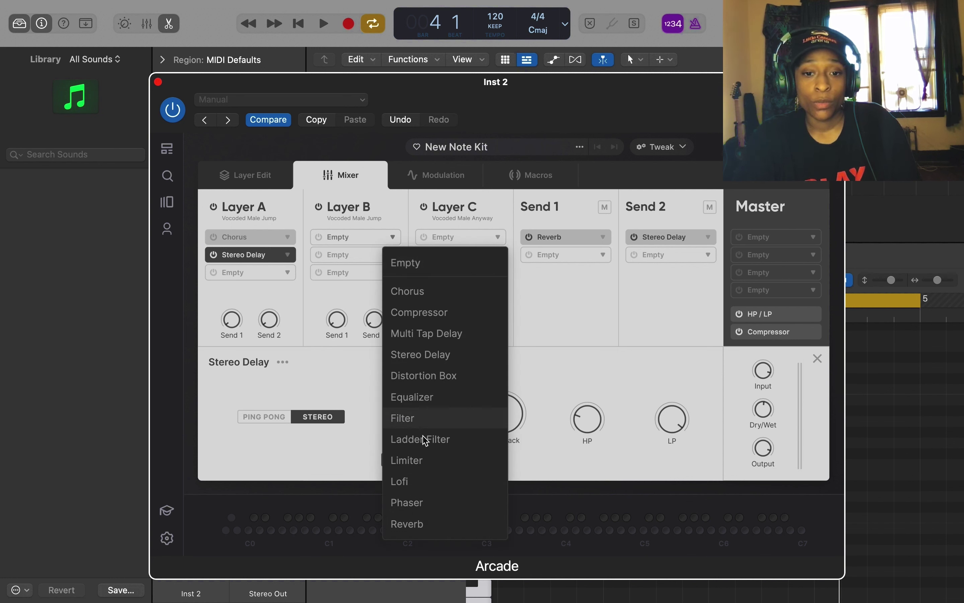
left_click(417, 503)
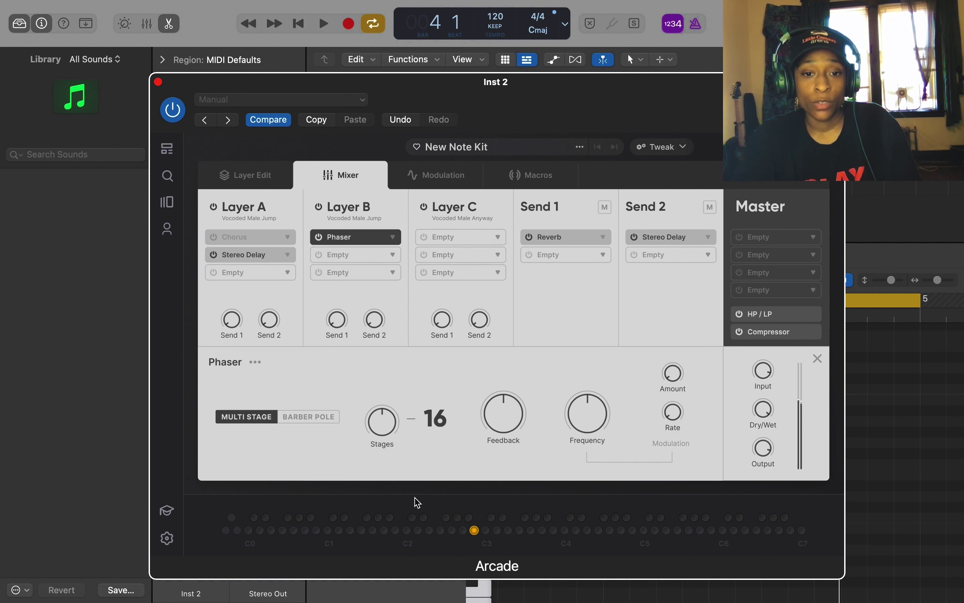
mouse_move(607, 414)
left_mouse_down()
mouse_move(594, 354)
mouse_move(594, 415)
left_mouse_up()
left_click_drag(506, 405, 508, 331)
left_click_drag(673, 372, 638, 272)
Load the Slow Barberpole preset in Layer B's Phaser and bypass the effect.
left_click(255, 362)
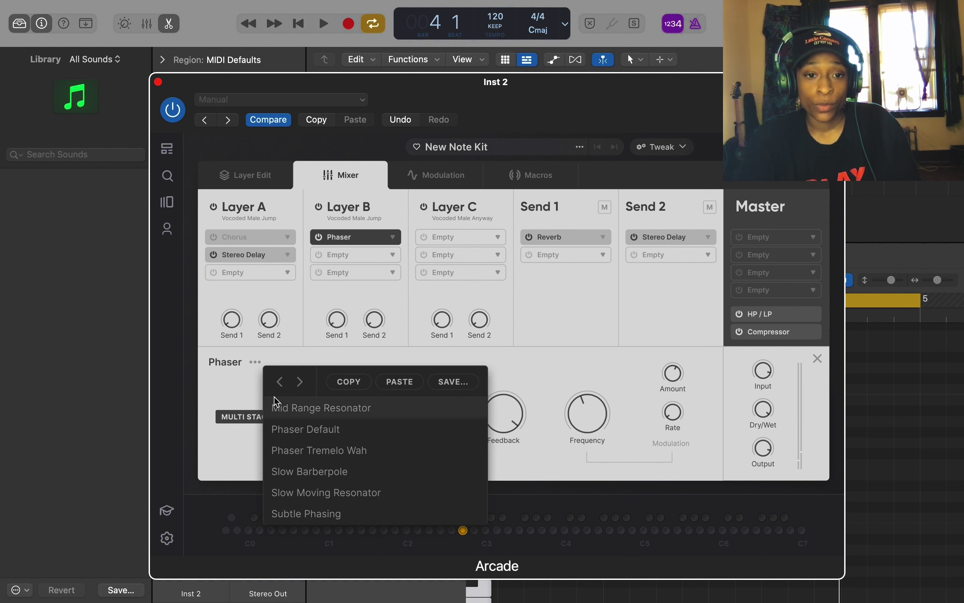
left_click(320, 472)
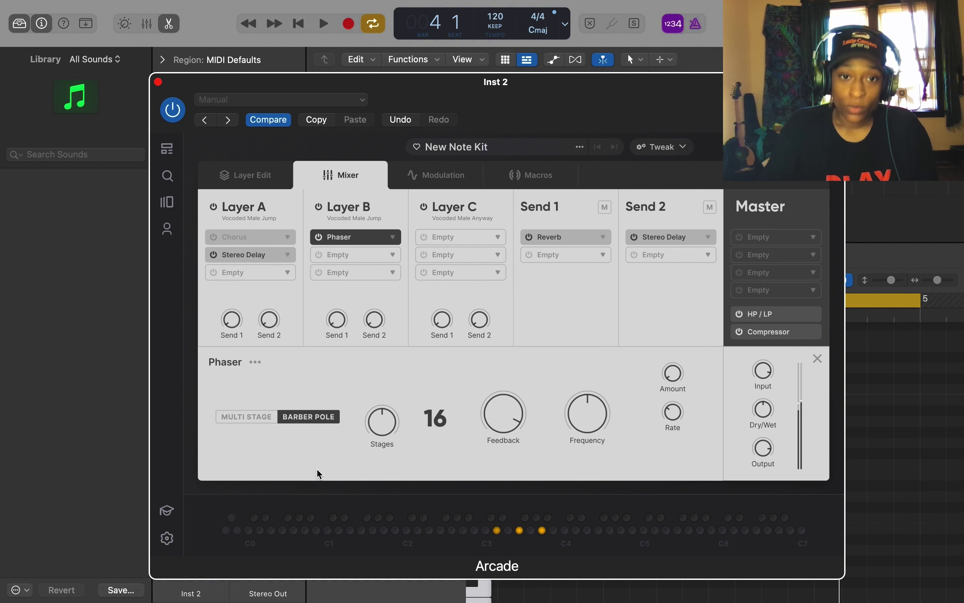
left_click(320, 237)
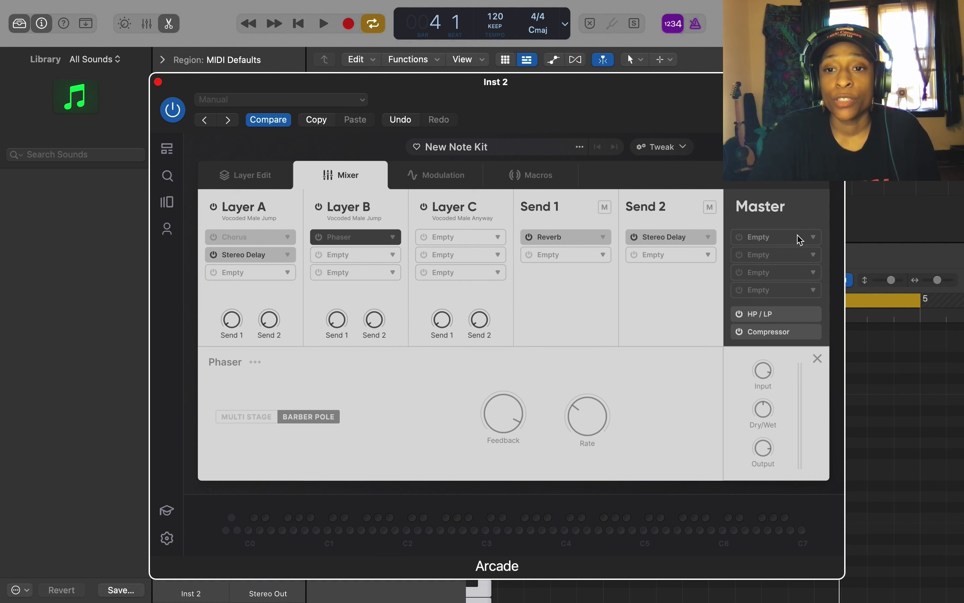
Insert a Chorus in the first effect slot of the Master channel.
left_click(814, 239)
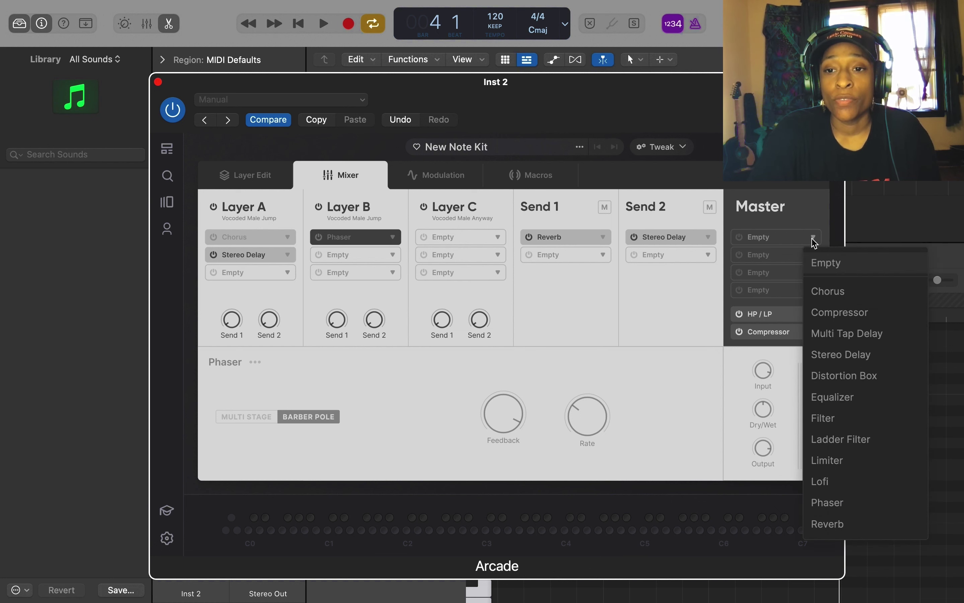
left_click(837, 294)
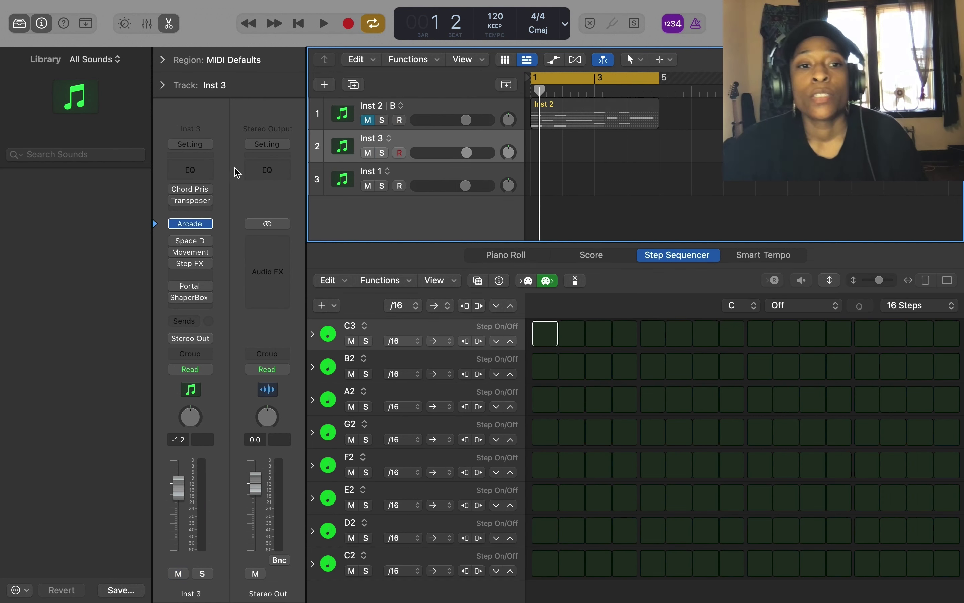
Open Arcade on the Inst 3 track and load the favourited Sweet Bites Note Kit from the Hooked line.
left_click(191, 223)
left_click(286, 225)
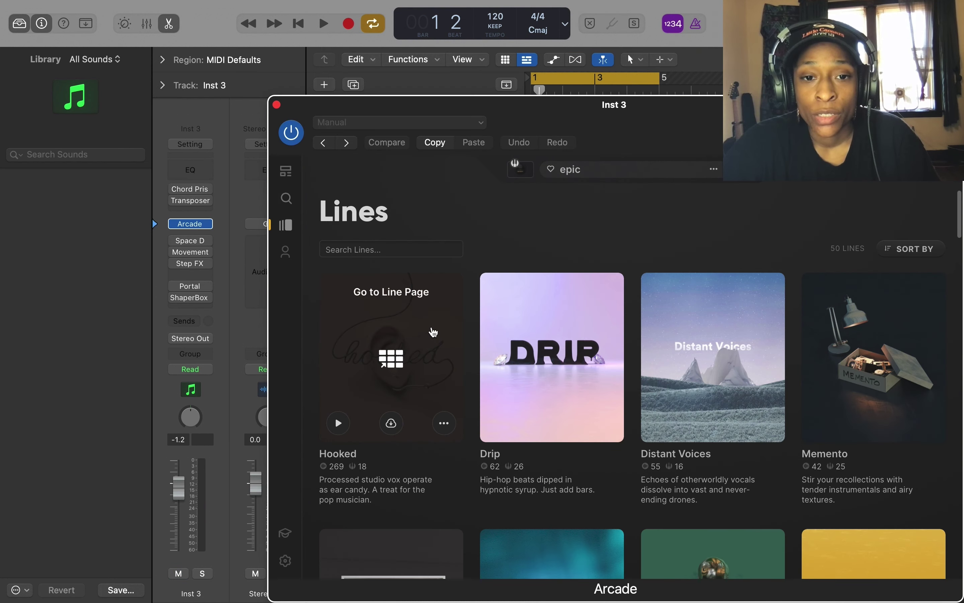
left_click(431, 330)
left_click(438, 358)
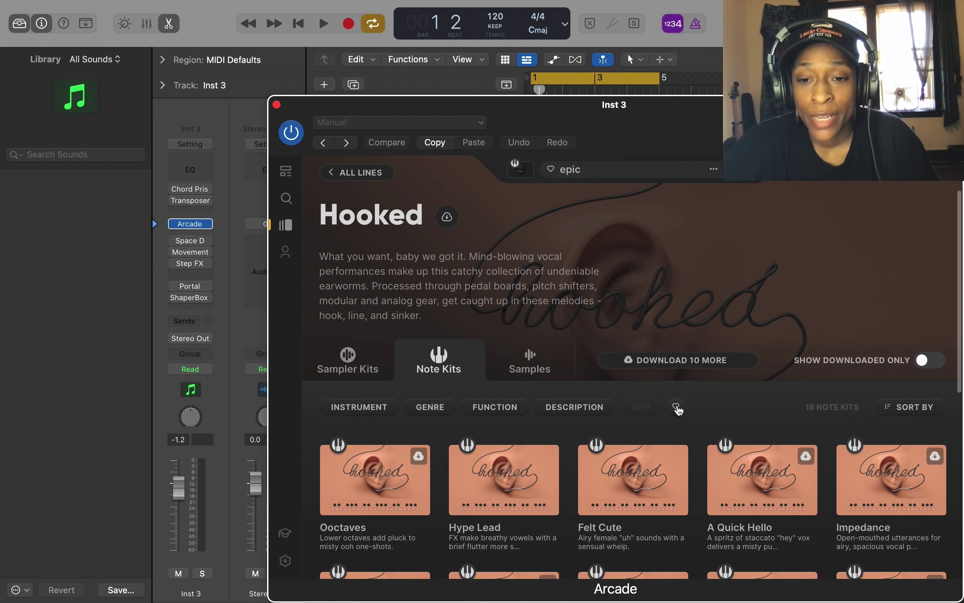
left_click(676, 407)
left_click_drag(350, 594, 312, 522)
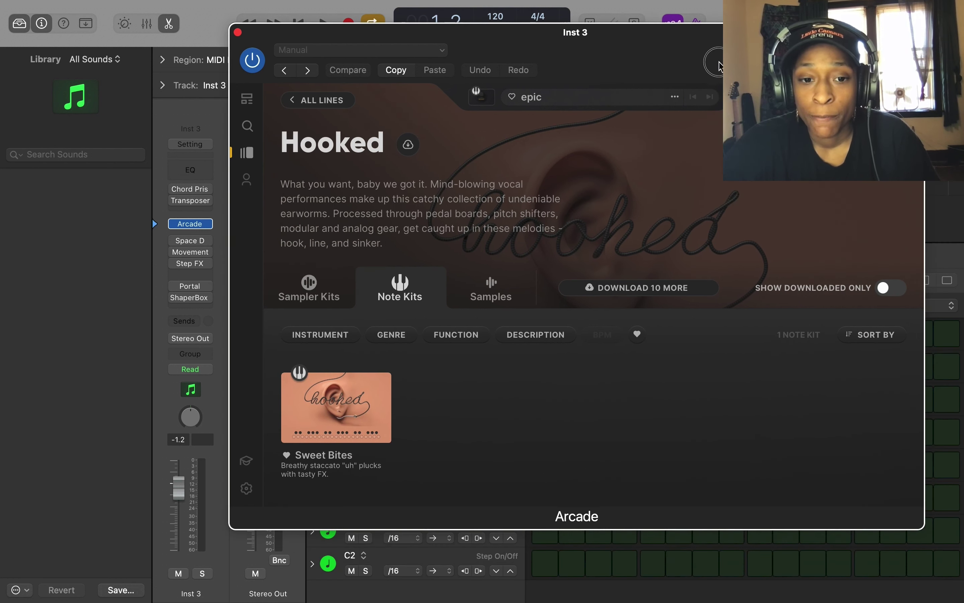
left_click(333, 408)
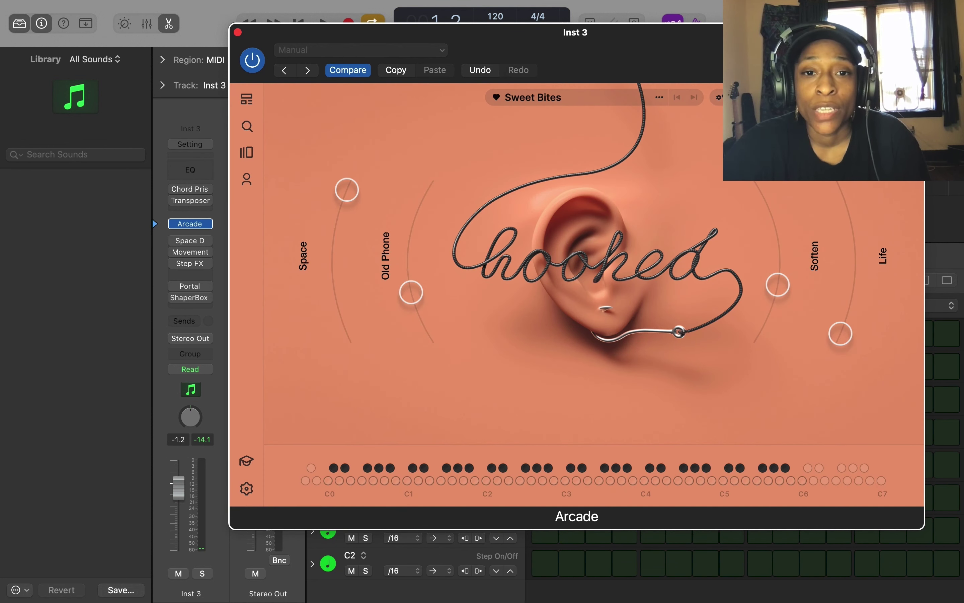
Using Hooked line sources, replace Layer A's sound with Kat Vox Hey Short and Layer C's with Kat Vox My Love.
left_click_drag(724, 36, 701, 51)
left_click(714, 119)
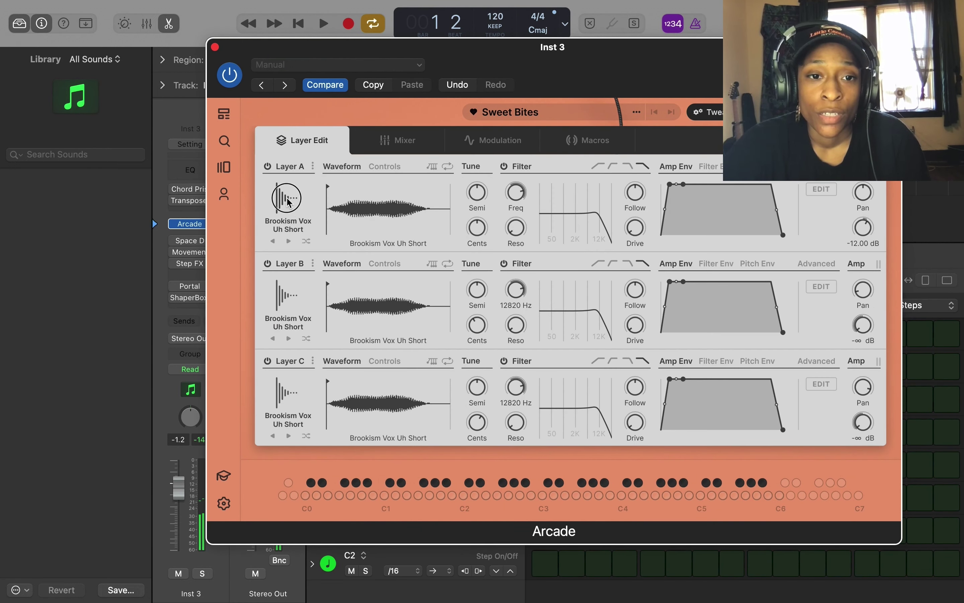
left_click(290, 203)
scroll(409, 248, "down", 3)
left_click(618, 172)
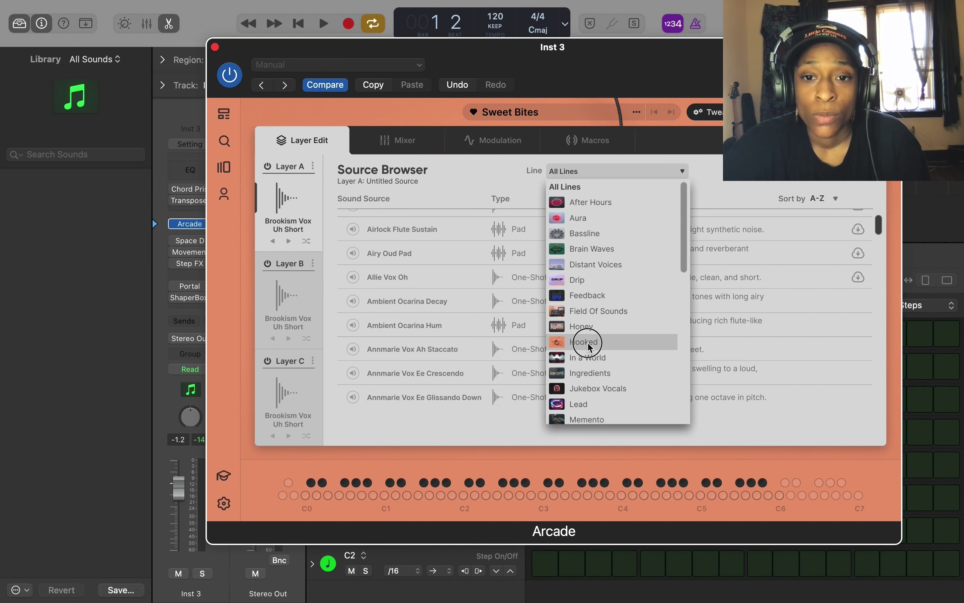
left_click(585, 342)
left_click(590, 344)
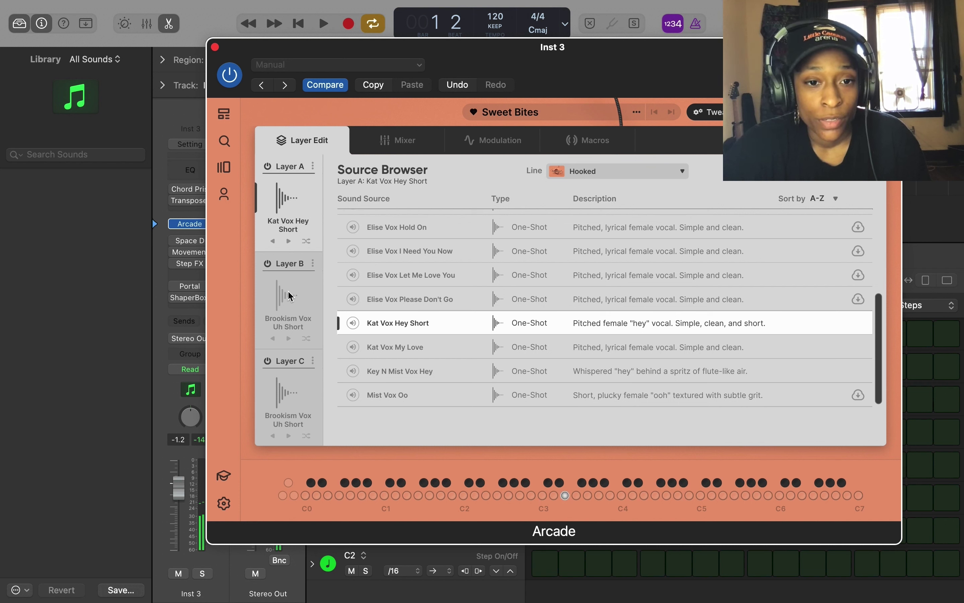
left_click(354, 347)
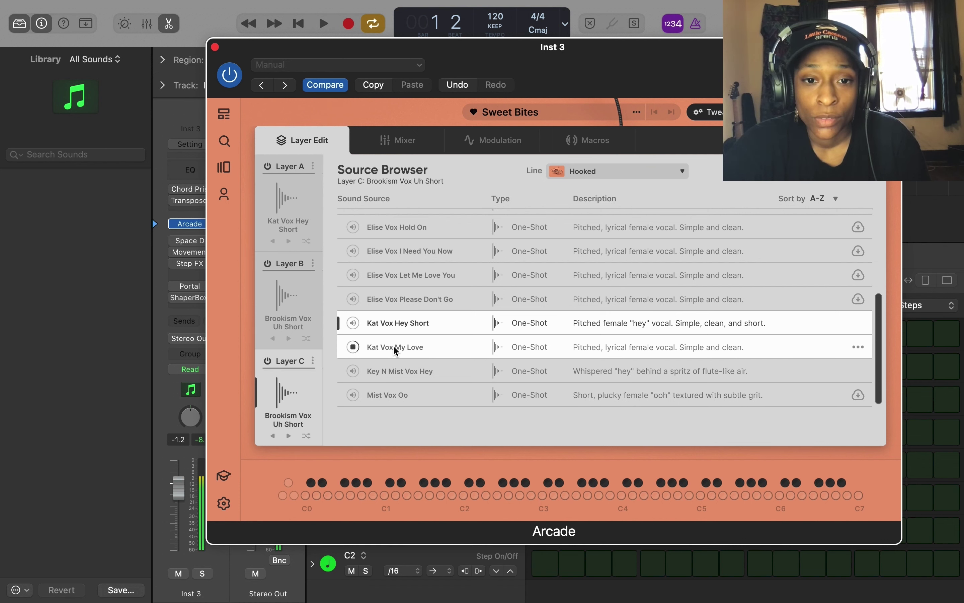
left_click(396, 350)
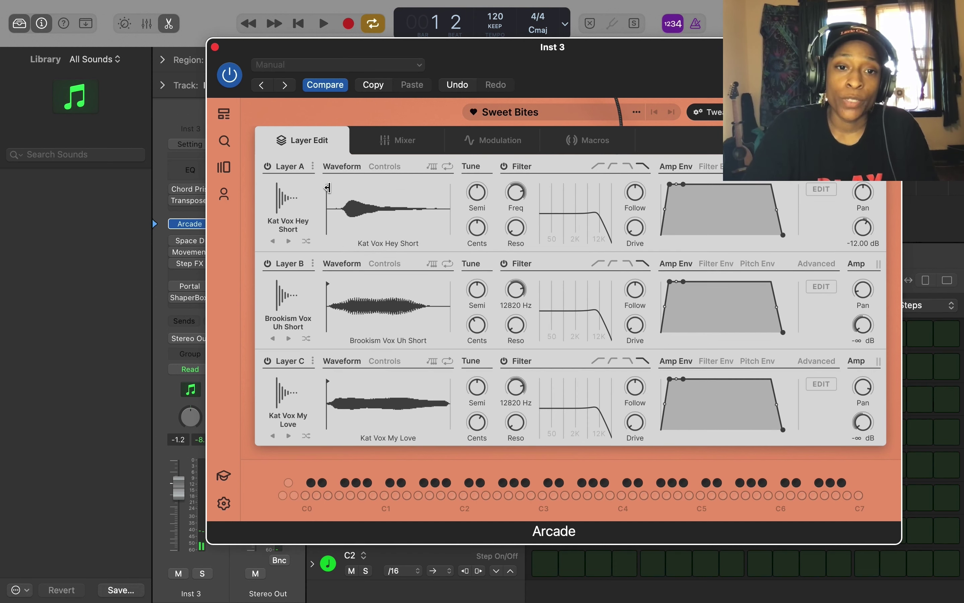
Move Layer A's sample start forward to the onset of the vocal and lower the layer's semitone tuning.
left_click_drag(327, 188, 347, 187)
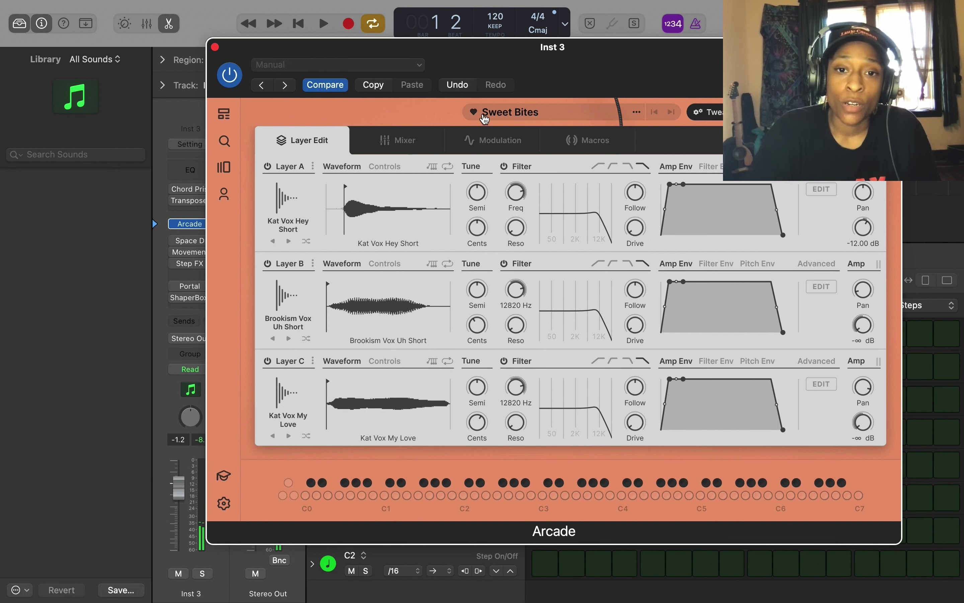
left_click_drag(477, 193, 485, 222)
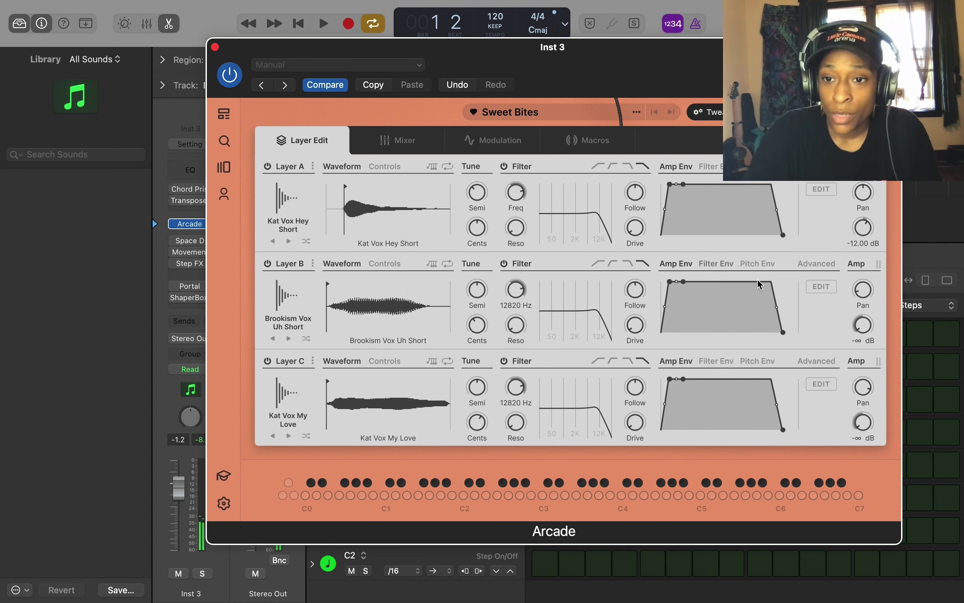
Remove the Life macro assignment from Layer B's volume and raise that volume.
left_click_drag(864, 325, 848, 223)
right_click(863, 241)
mouse_move(825, 260)
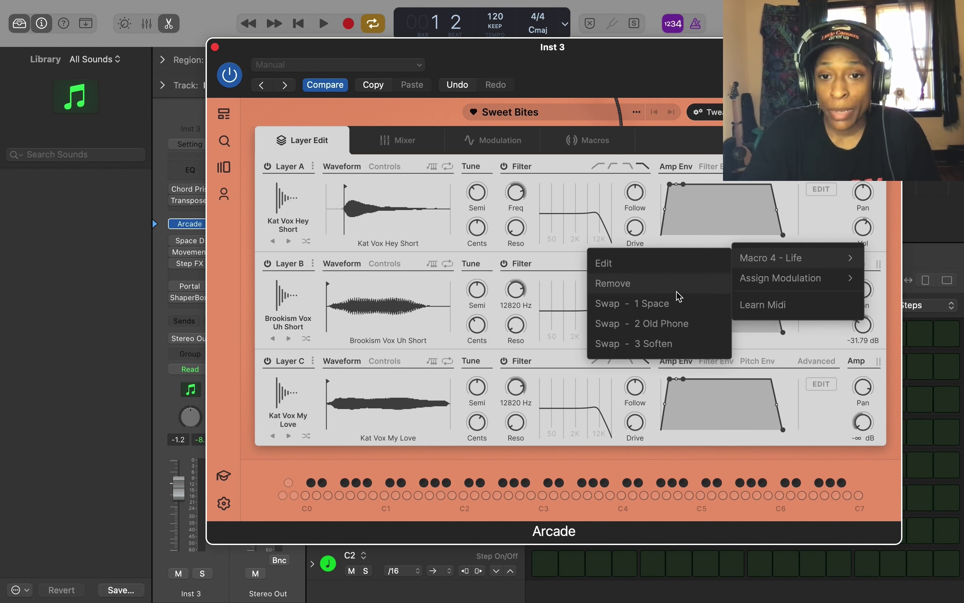
left_click(676, 292)
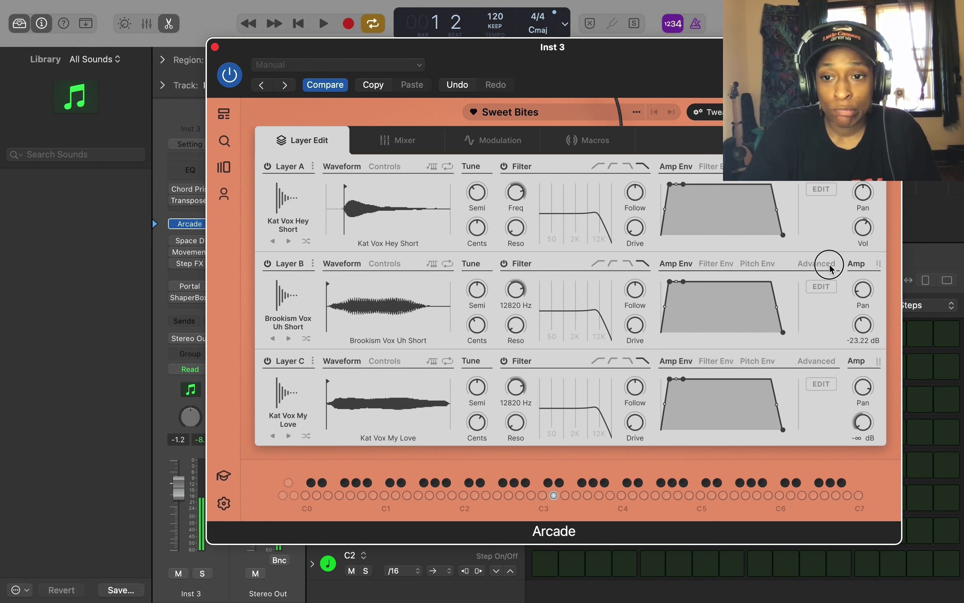
left_click_drag(831, 267, 818, 228)
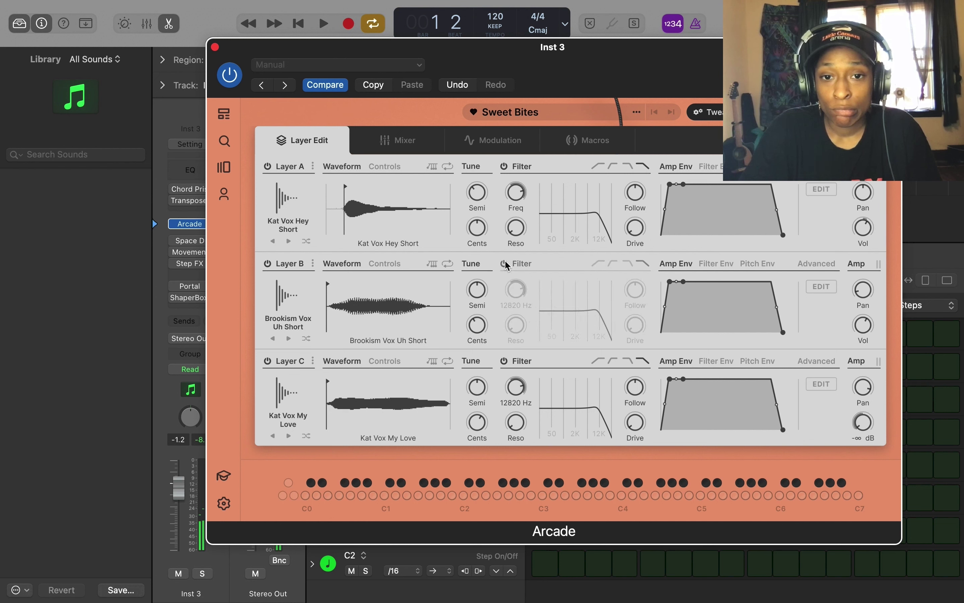
Remove the Life macro assignment from Layer C's volume.
right_click(861, 423)
mouse_move(835, 357)
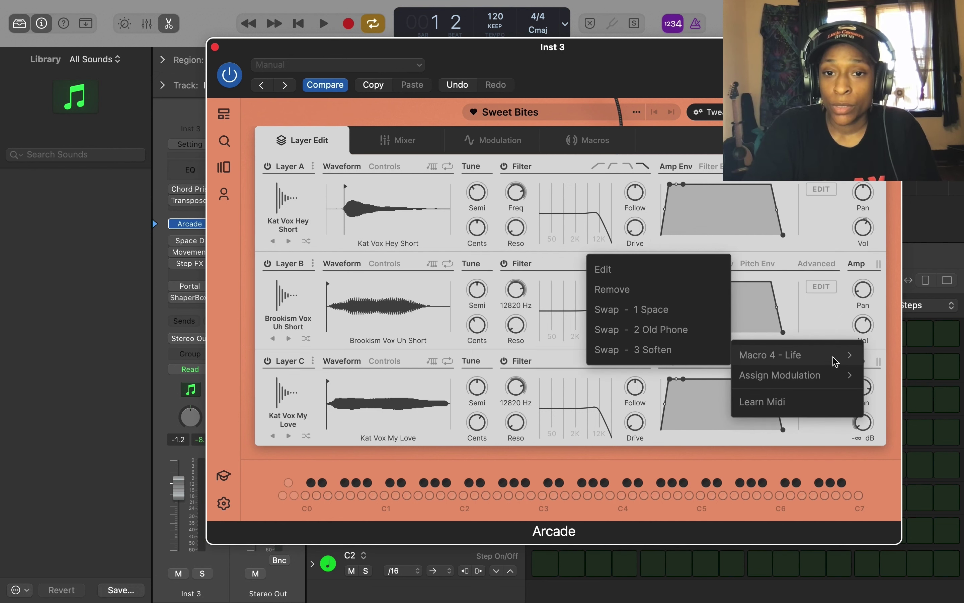
left_click(680, 292)
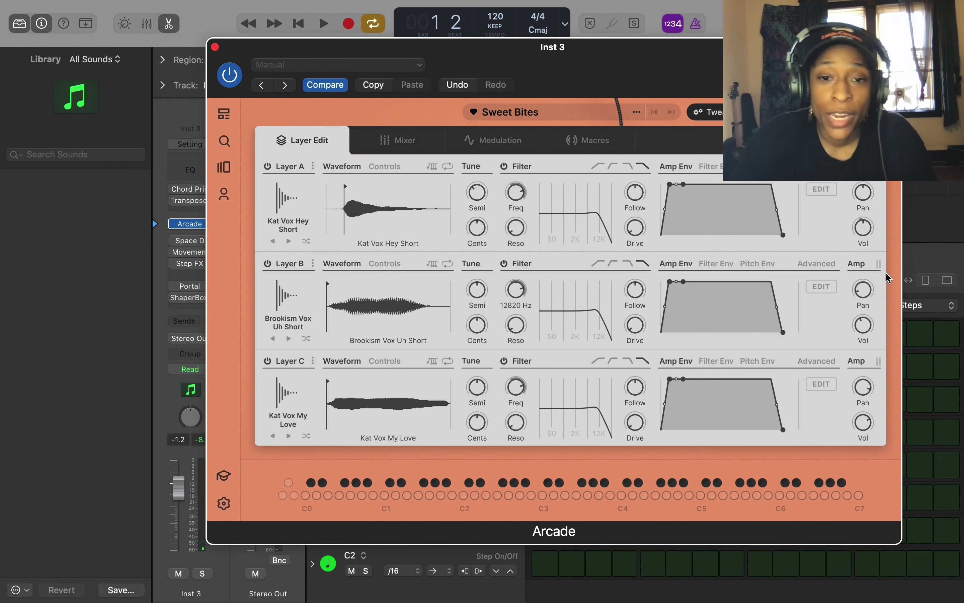
Set Layer B's semitone tuning to 0 st and raise Layer C's semitone tuning.
mouse_move(491, 289)
left_mouse_down()
mouse_move(483, 268)
mouse_move(478, 280)
left_mouse_up()
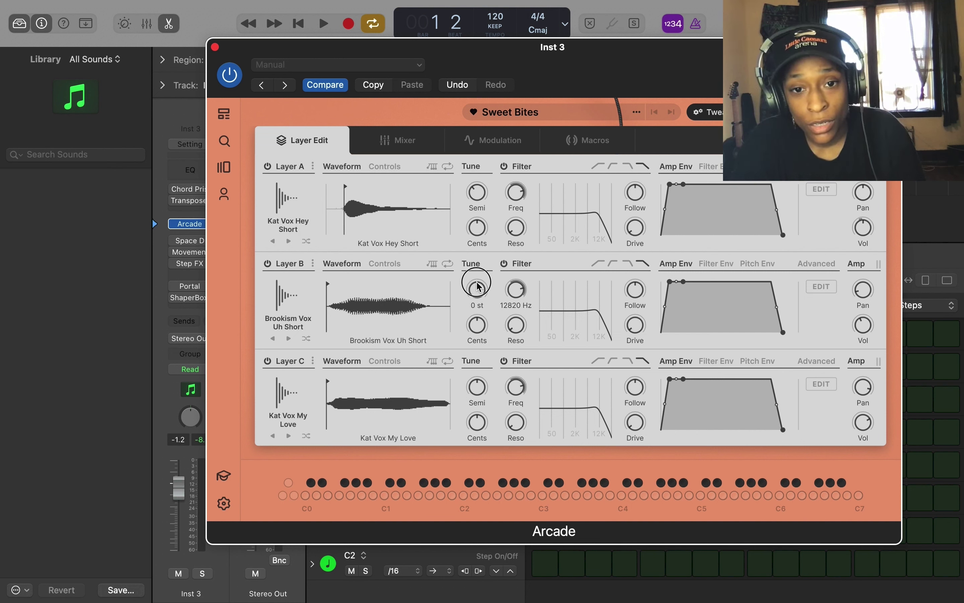
left_click_drag(478, 386, 476, 363)
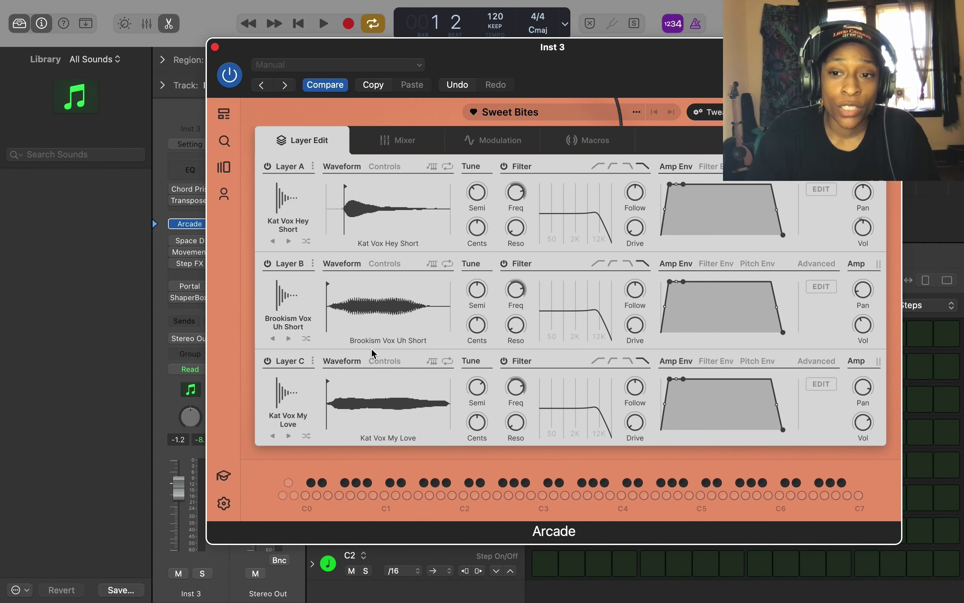
Turn Layer C's volume down slightly, leaving it without a macro assignment.
right_click(864, 422)
mouse_move(847, 364)
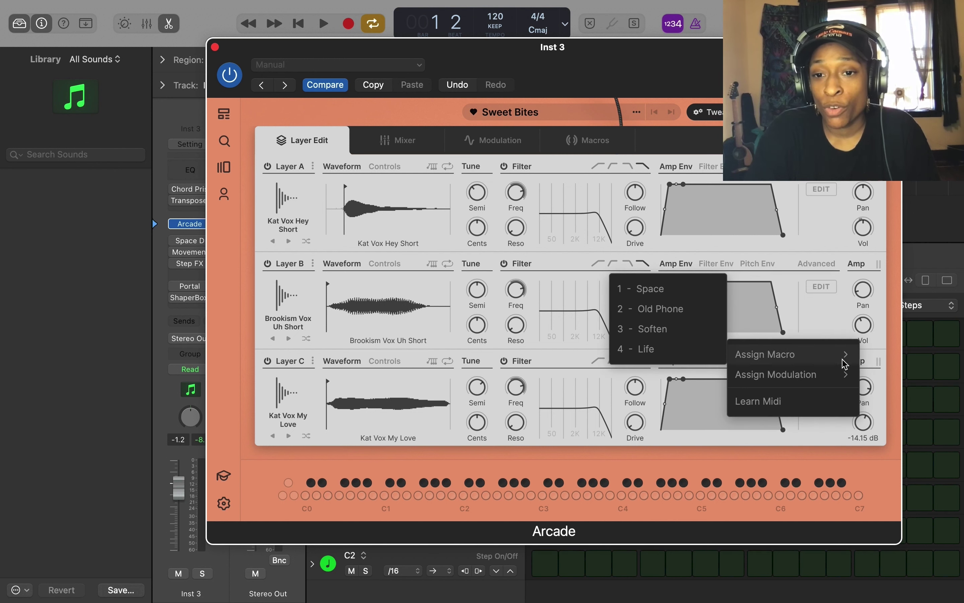
left_click(847, 429)
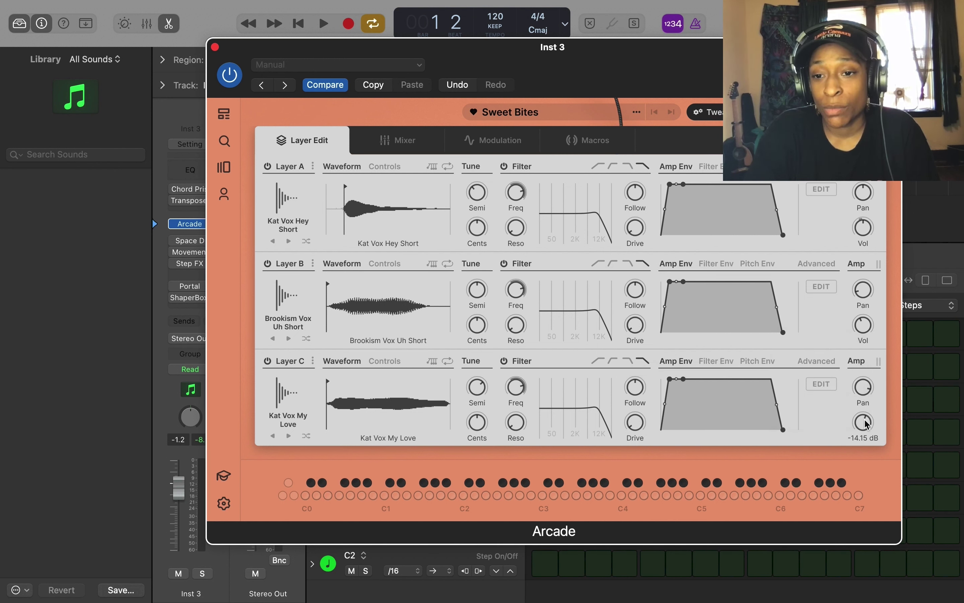
left_click_drag(868, 424, 869, 433)
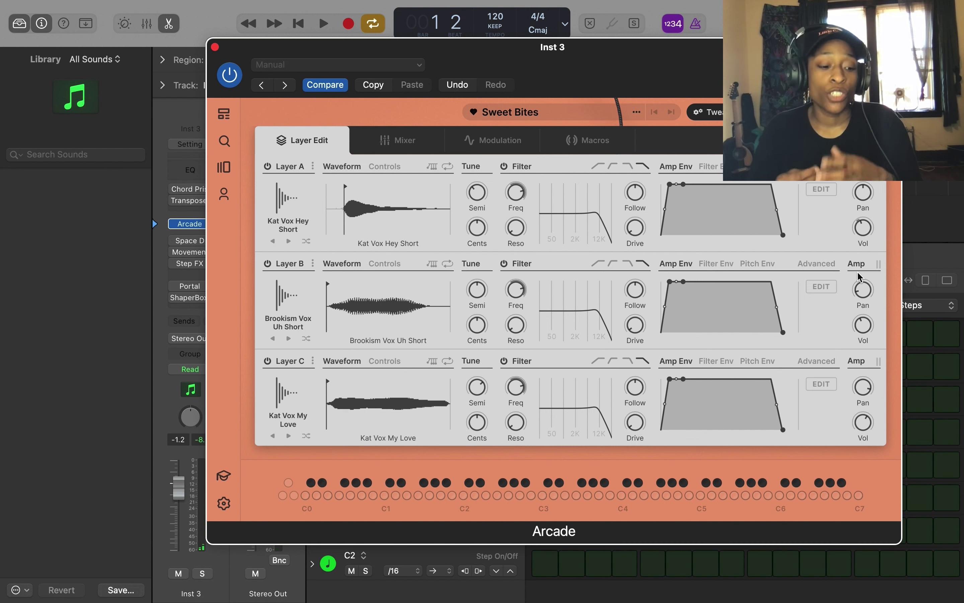
Return to the kit's main view and bring the Space, Old Phone and Soften macros down to their minimum.
left_click(726, 112)
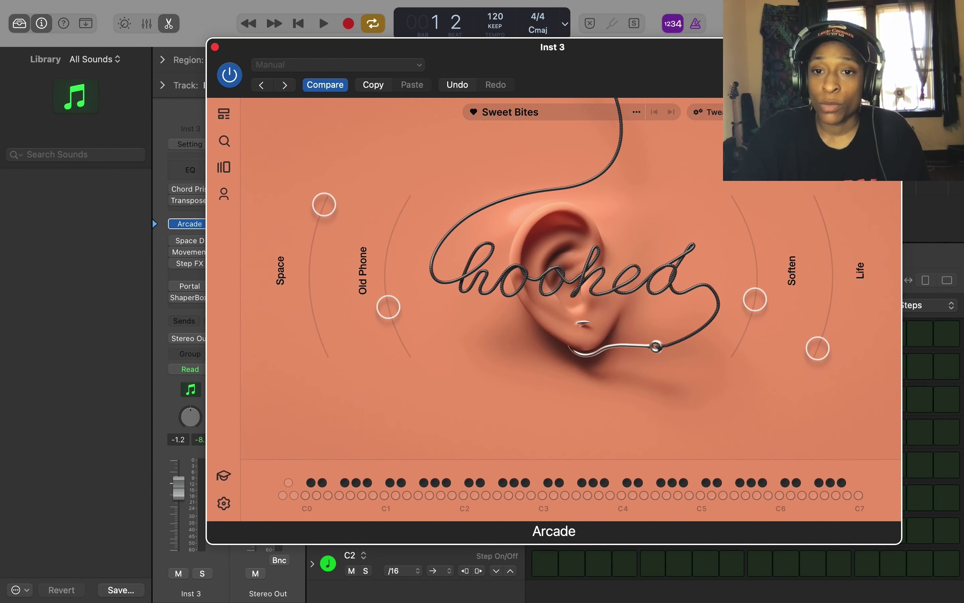
left_click_drag(317, 205, 369, 434)
left_click_drag(388, 307, 473, 425)
left_click_drag(757, 295, 744, 433)
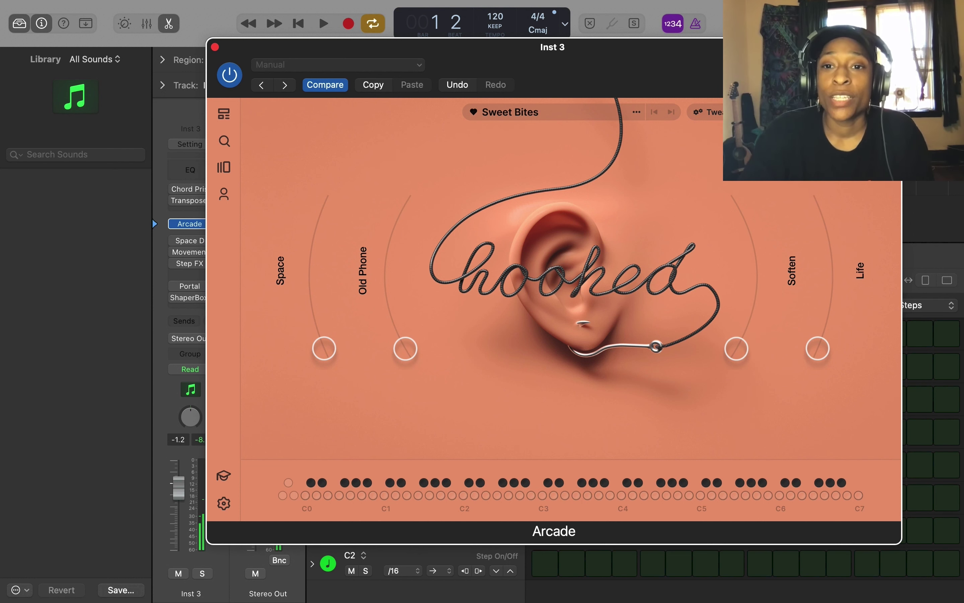
Save the edited Sweet Bites kit as a new kit named "Sweet Bites_2 soulful".
left_click(716, 113)
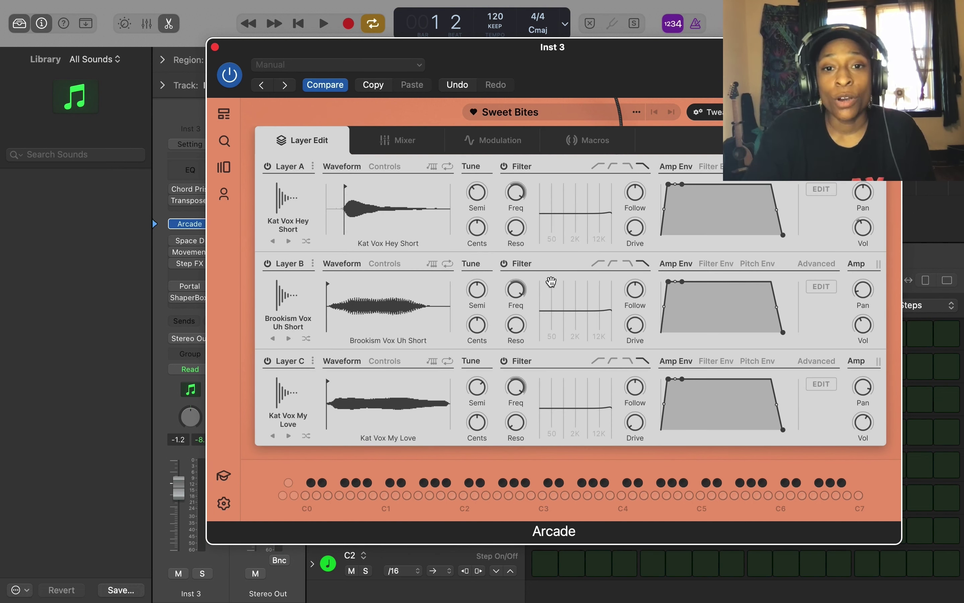
left_click(637, 112)
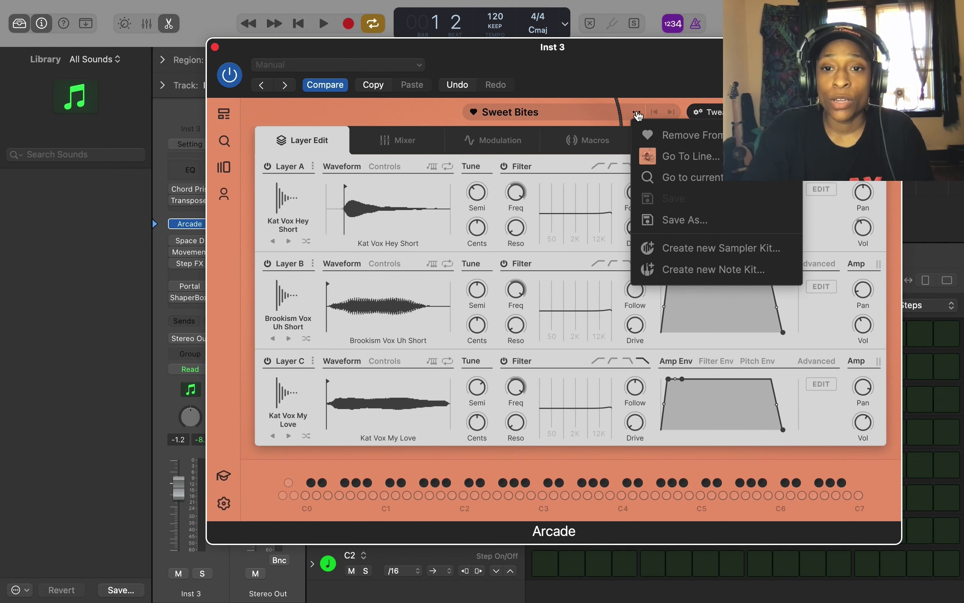
left_click(690, 220)
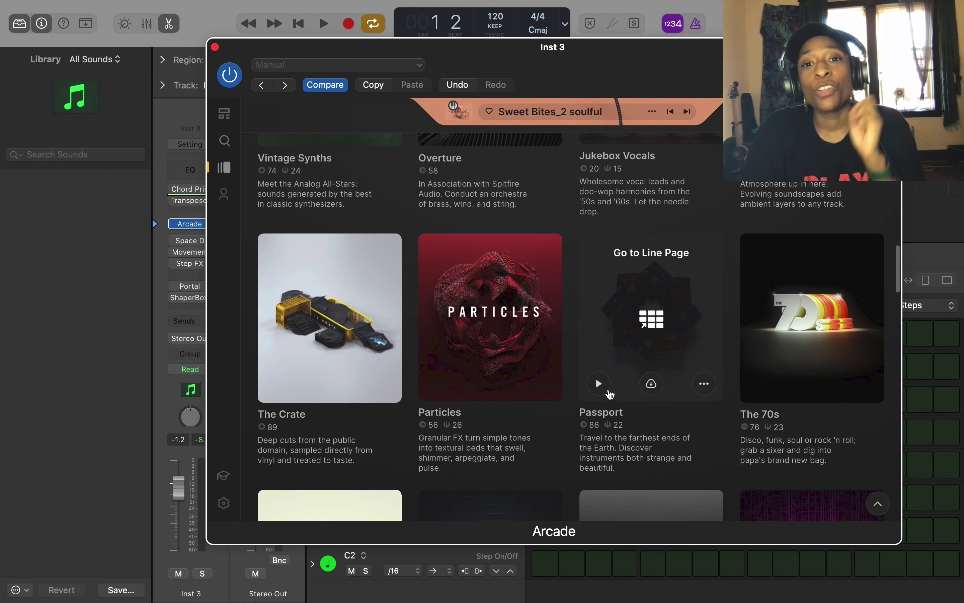
Find the Vocode line, show only its downloaded Note Kits and load Dreamgate.
scroll(610, 394, "down", 3)
scroll(610, 395, "down", 2)
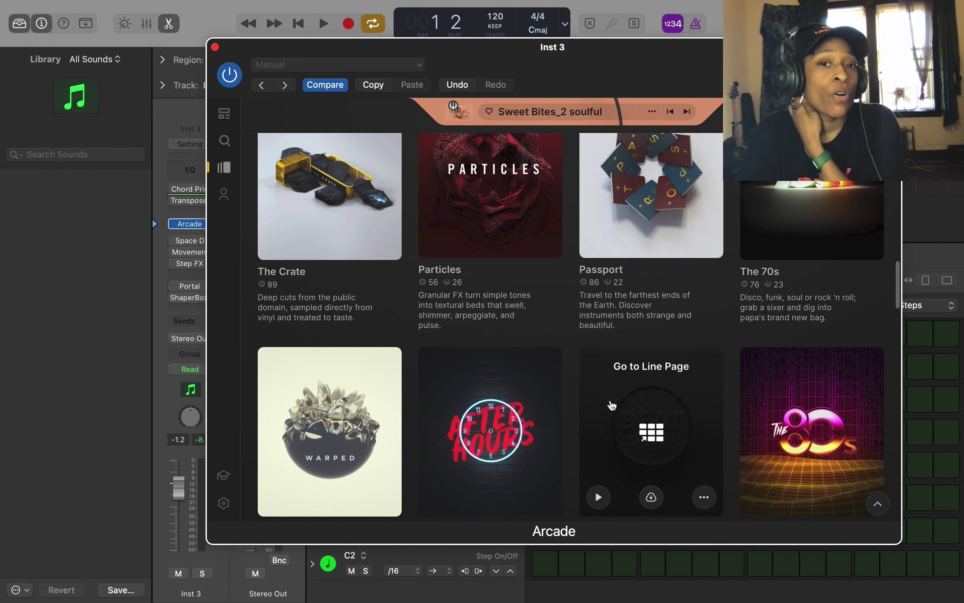
scroll(628, 475, "down", 5)
scroll(629, 476, "down", 15)
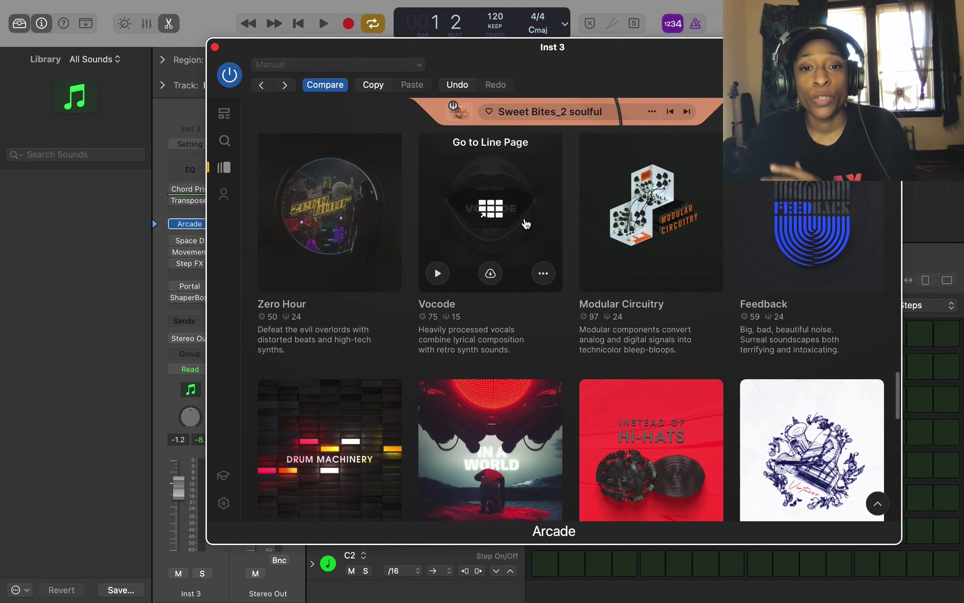
left_click(517, 163)
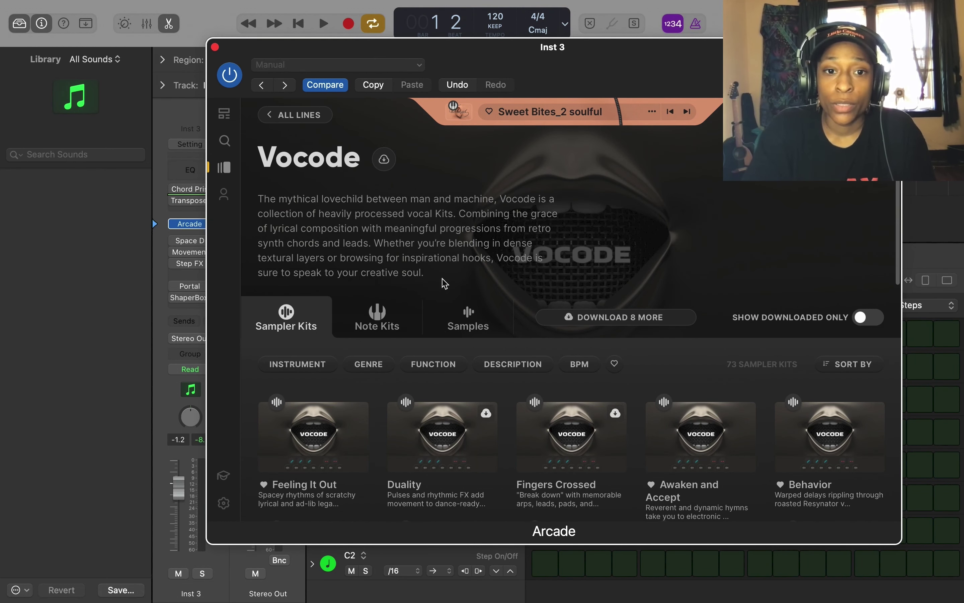
left_click(378, 317)
mouse_move(326, 419)
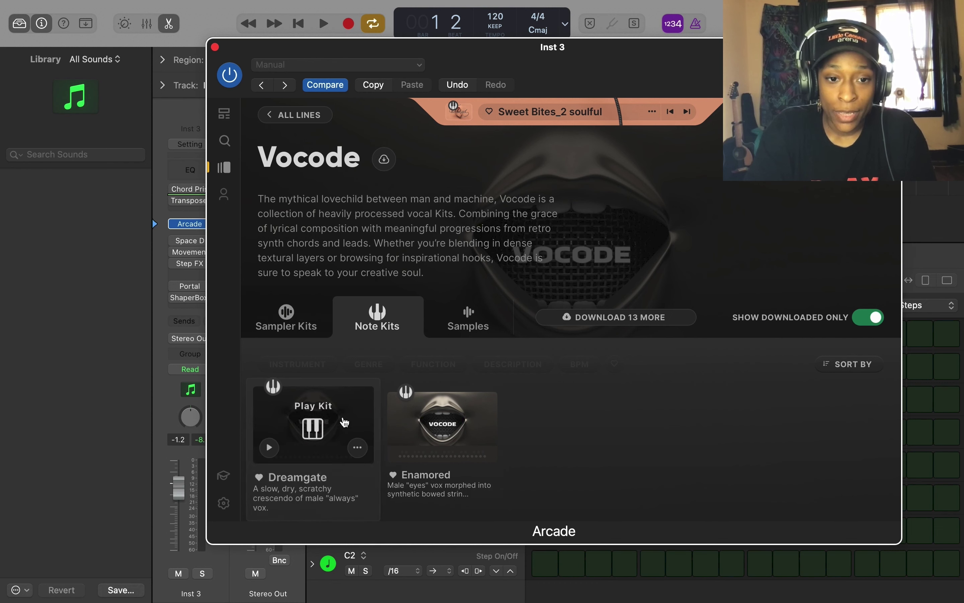
left_click(326, 419)
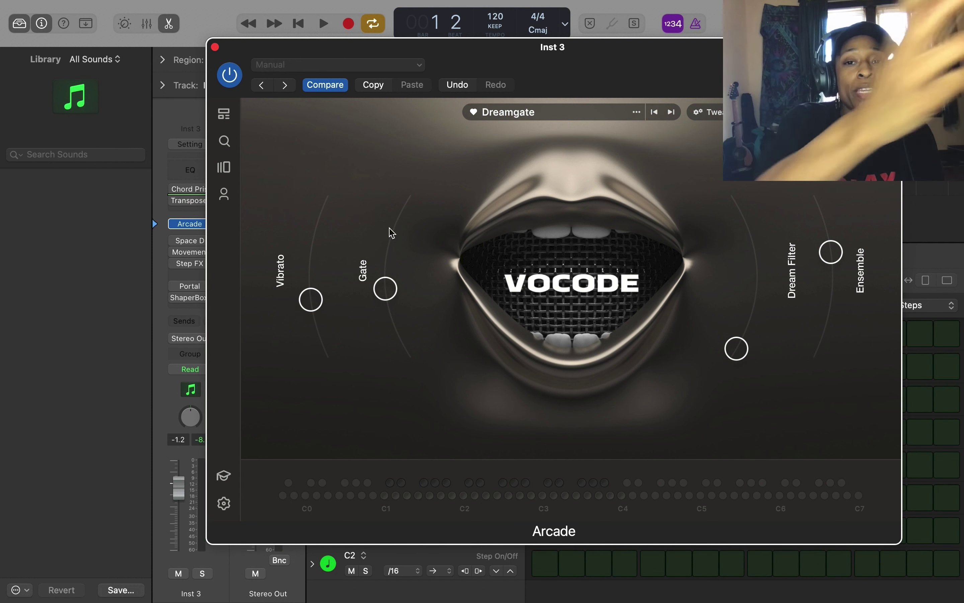
Open Dreamgate's layer settings and move the sample start points of Layers A and B close to the end of their waveforms.
left_click(710, 113)
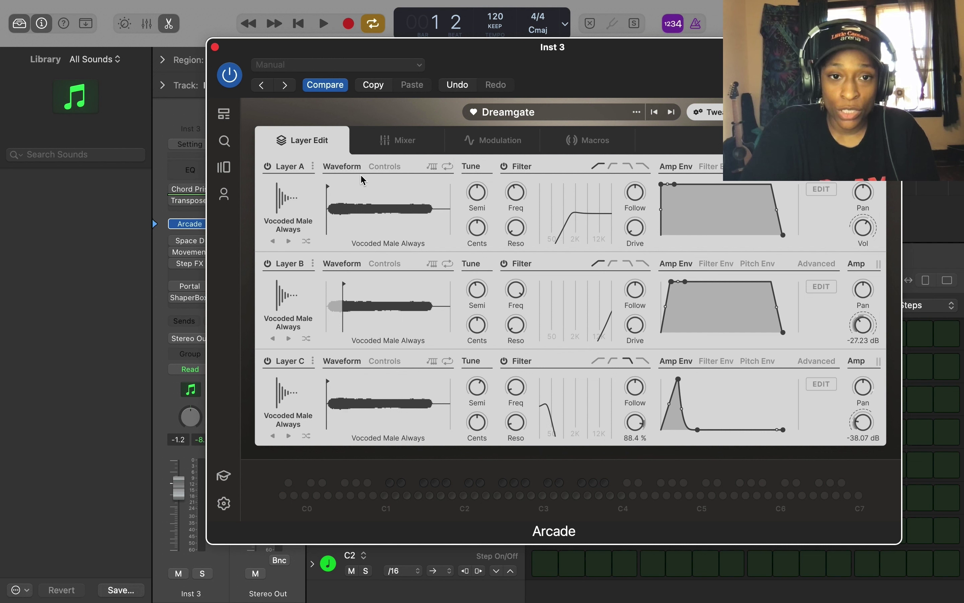
left_click(327, 188)
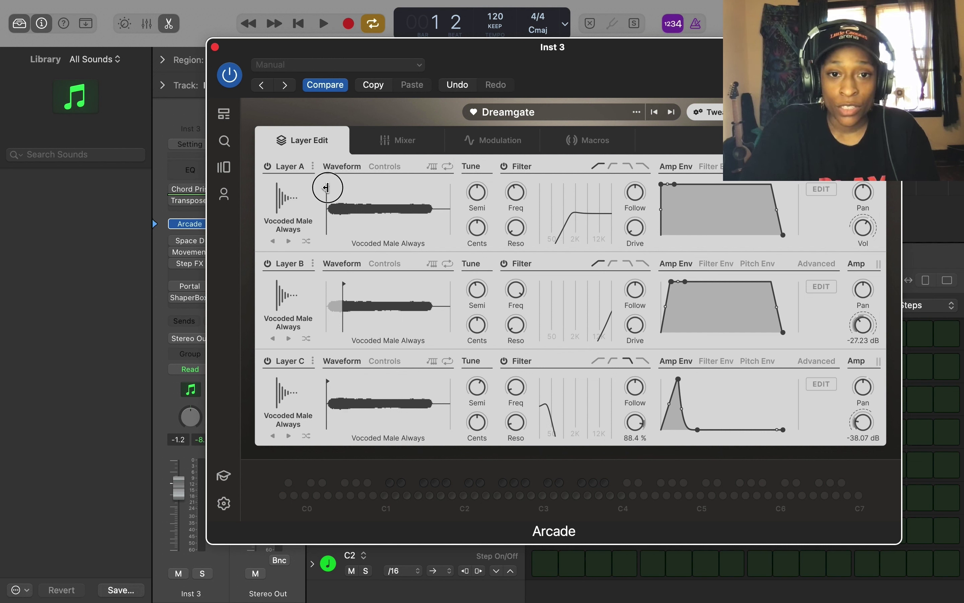
left_click_drag(327, 187, 420, 197)
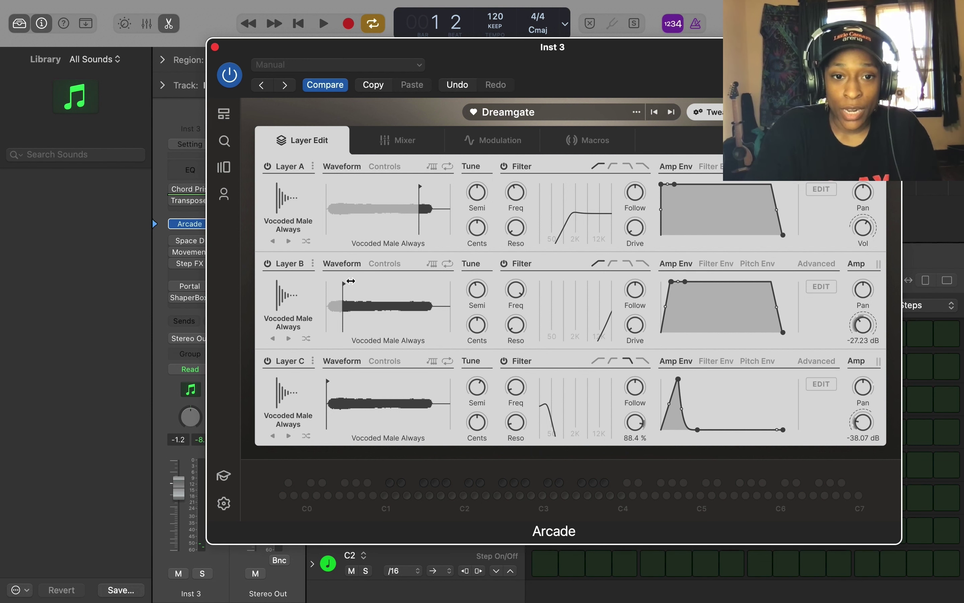
left_click_drag(344, 284, 424, 285)
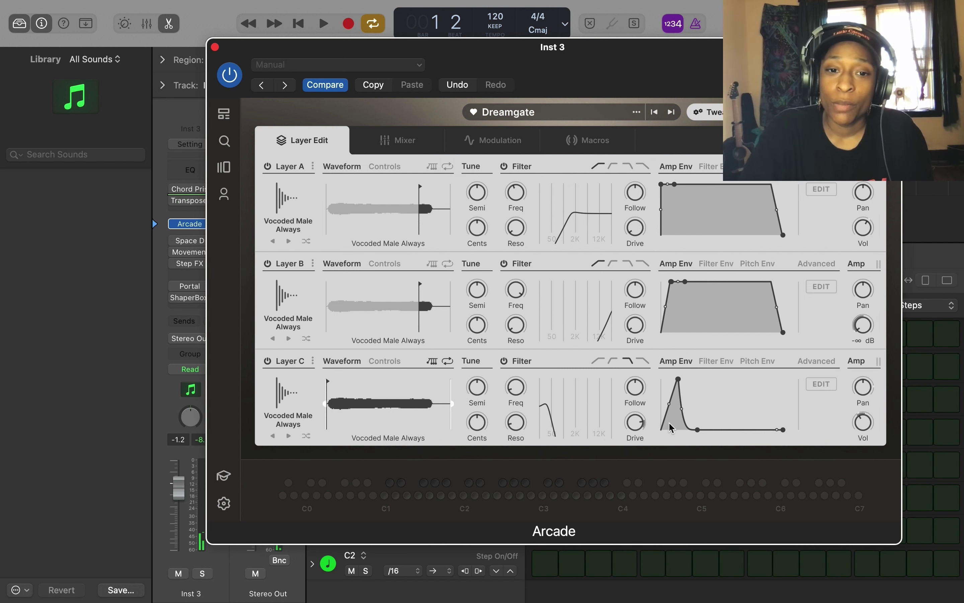
Turn off looping on Layer C and raise Layer B's volume.
left_click(450, 361)
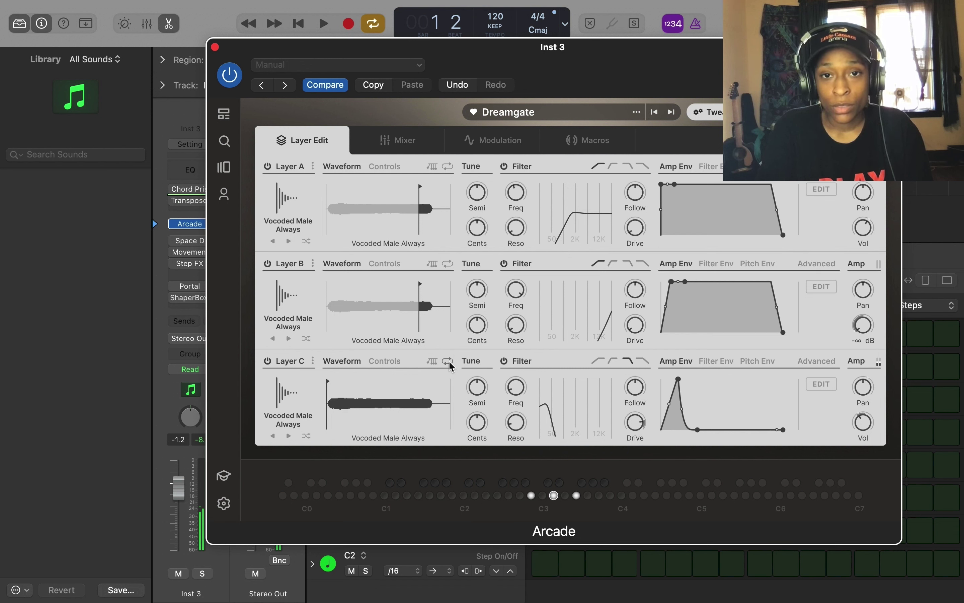
left_click_drag(850, 322, 851, 307)
left_click_drag(841, 162, 840, 197)
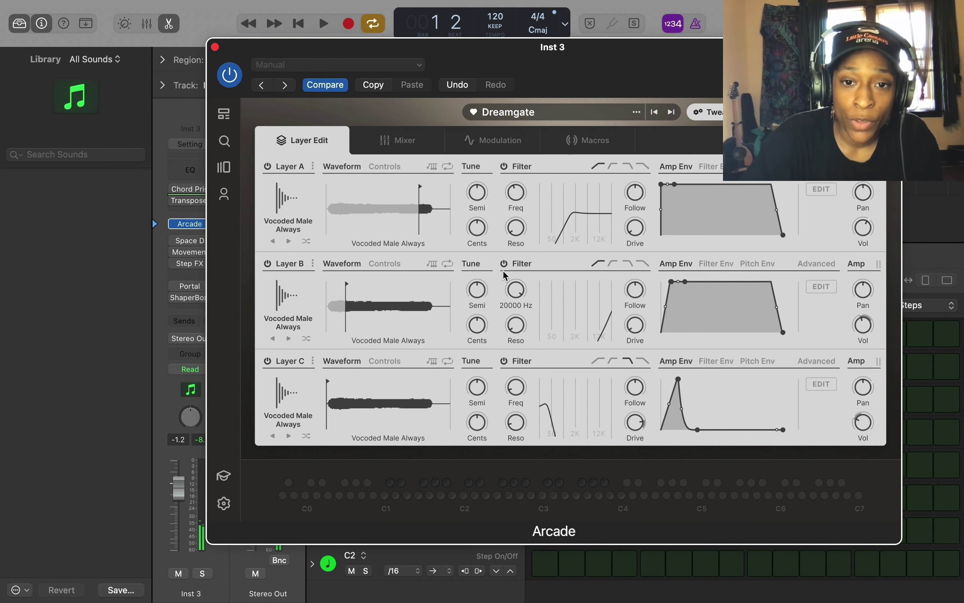
Compare Layer B with its filter off and on, and check the macros and modulation assigned to its volume.
left_click(504, 266)
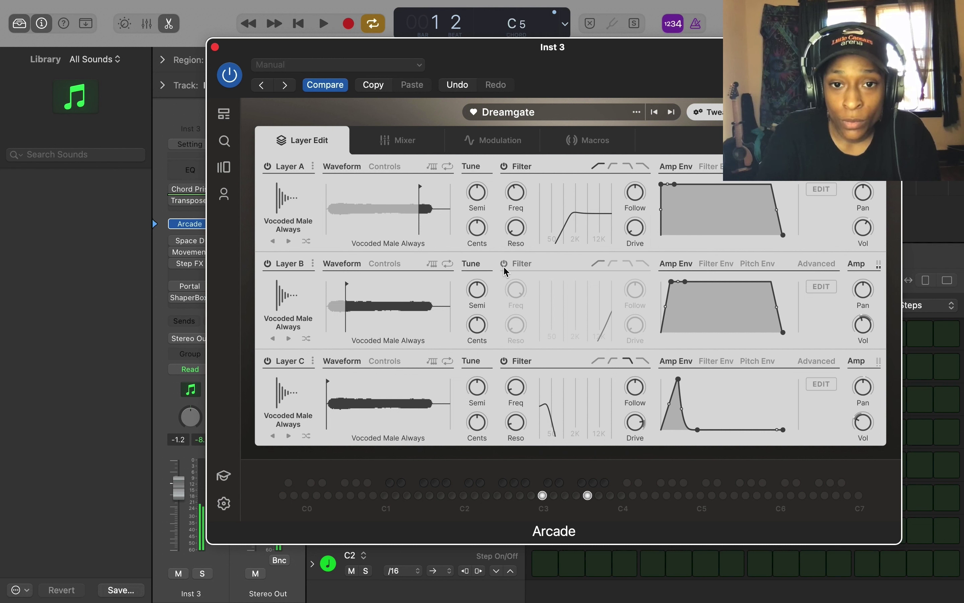
left_click(504, 267)
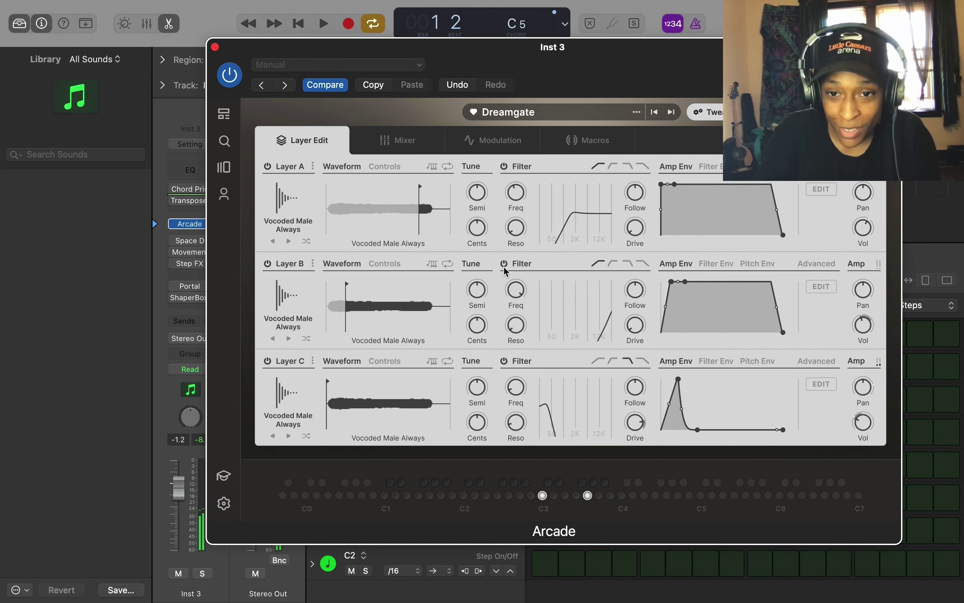
mouse_move(859, 318)
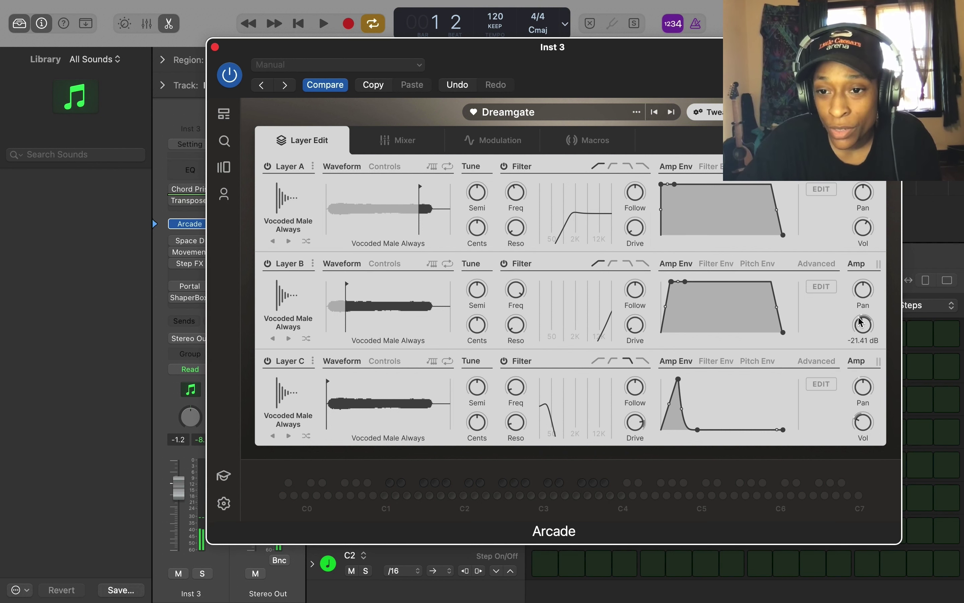
right_click(867, 326)
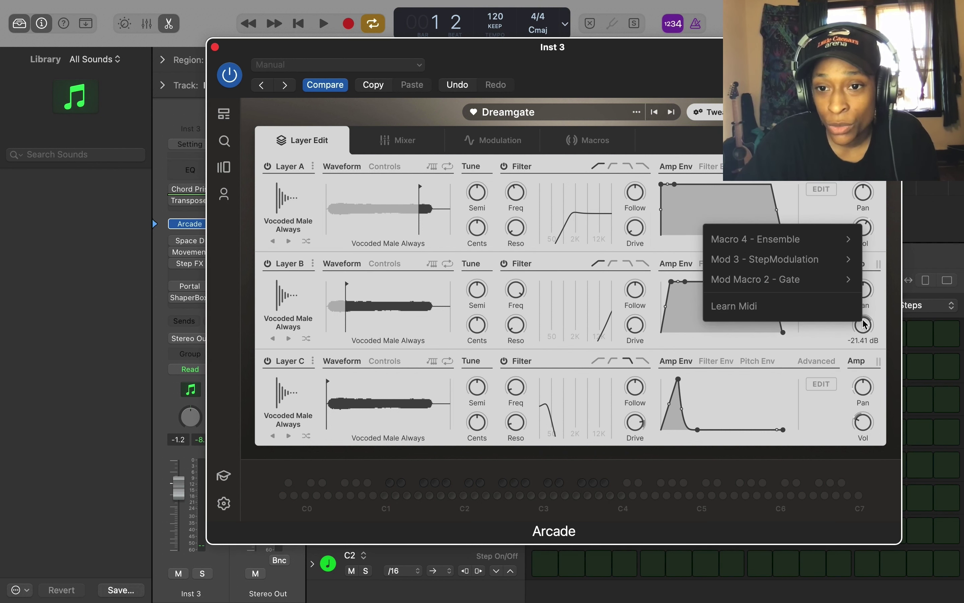
mouse_move(839, 248)
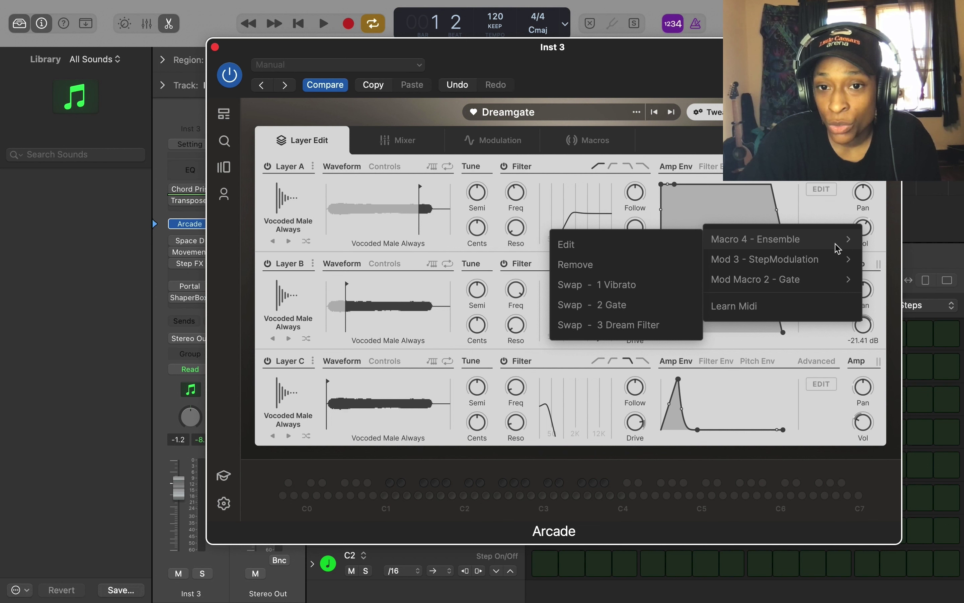
left_click(827, 354)
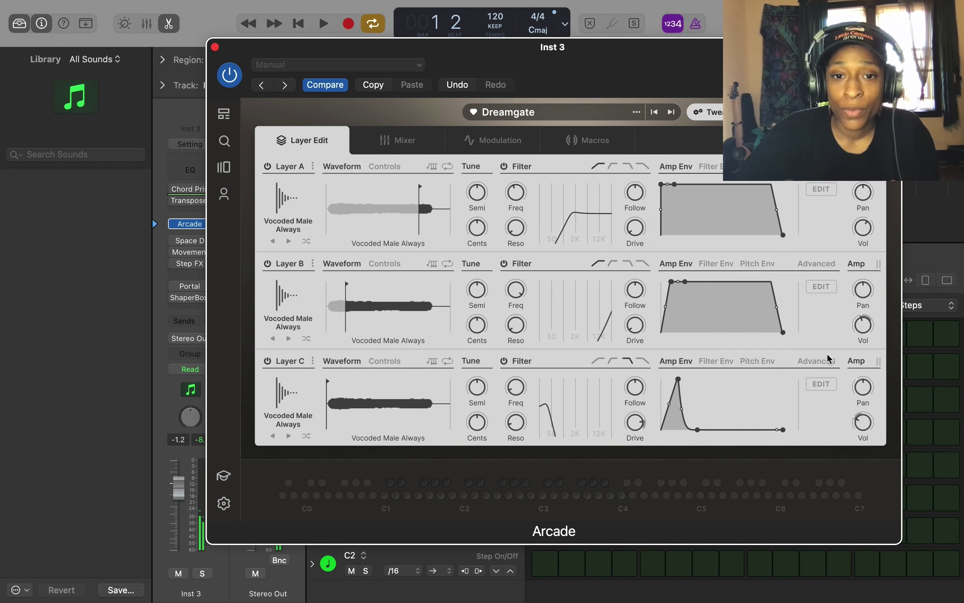
Lower the semitone tuning of Layers B and A, and set Layer B's sample start near the end of its waveform.
left_click(483, 313)
left_click(488, 342)
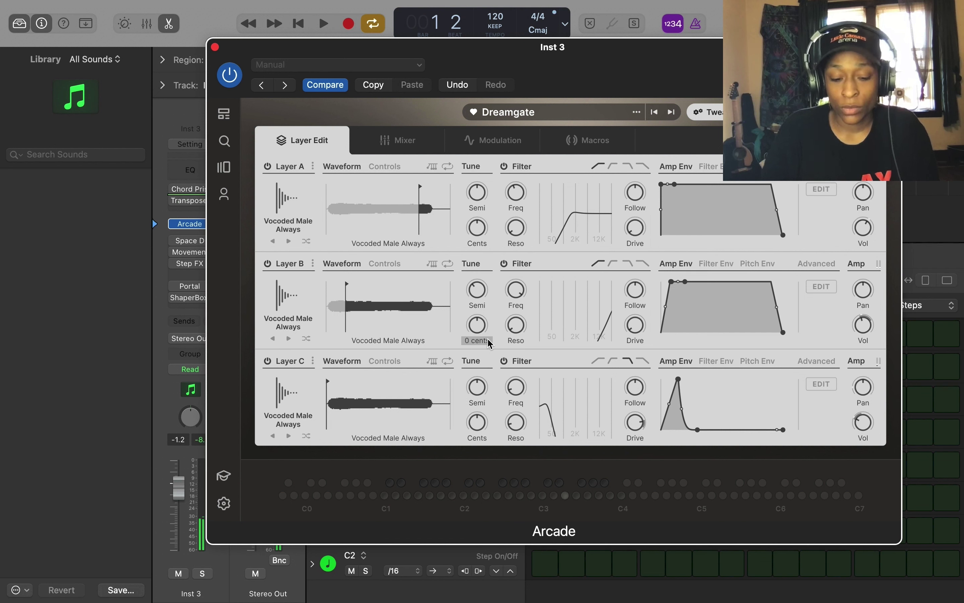
left_click_drag(346, 293, 420, 291)
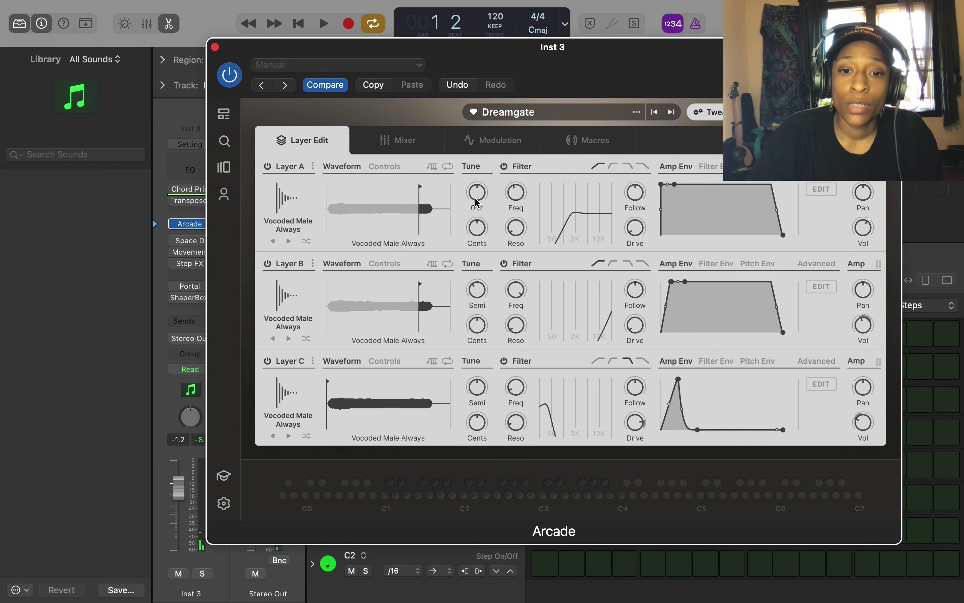
left_click_drag(478, 196, 478, 220)
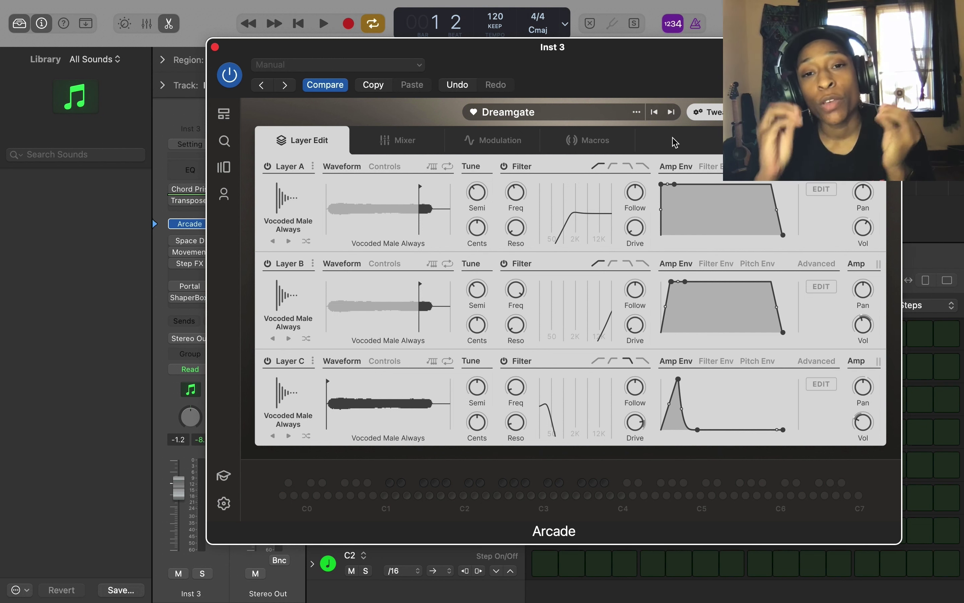
Save the edited Dreamgate kit as a new kit named "Dreamgate_2".
left_click(638, 113)
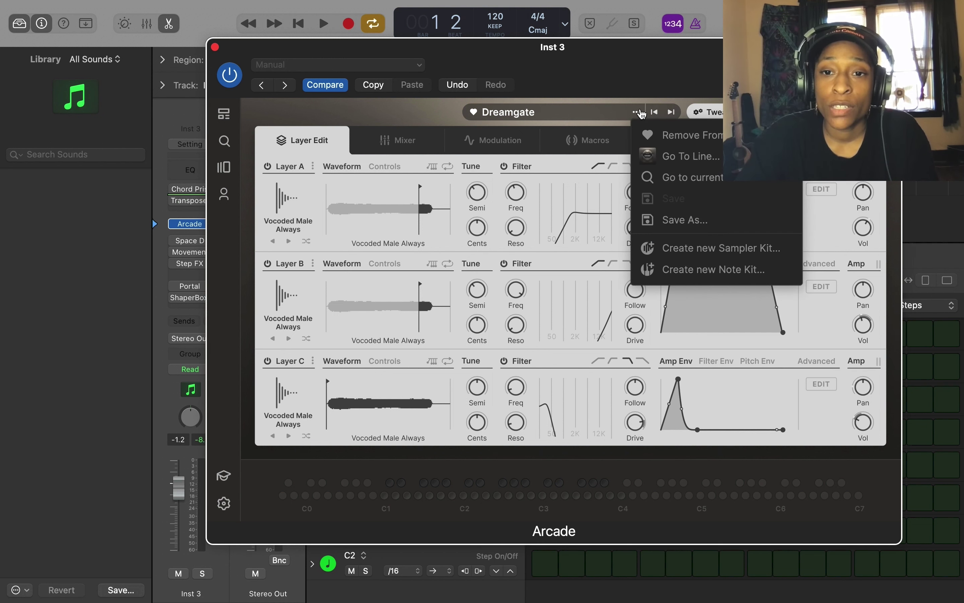
left_click(704, 220)
left_click(684, 381)
Raise the Ensemble, Dream Filter and Vibrato macros to their maximum in the kit's main view.
left_click_drag(824, 349, 827, 220)
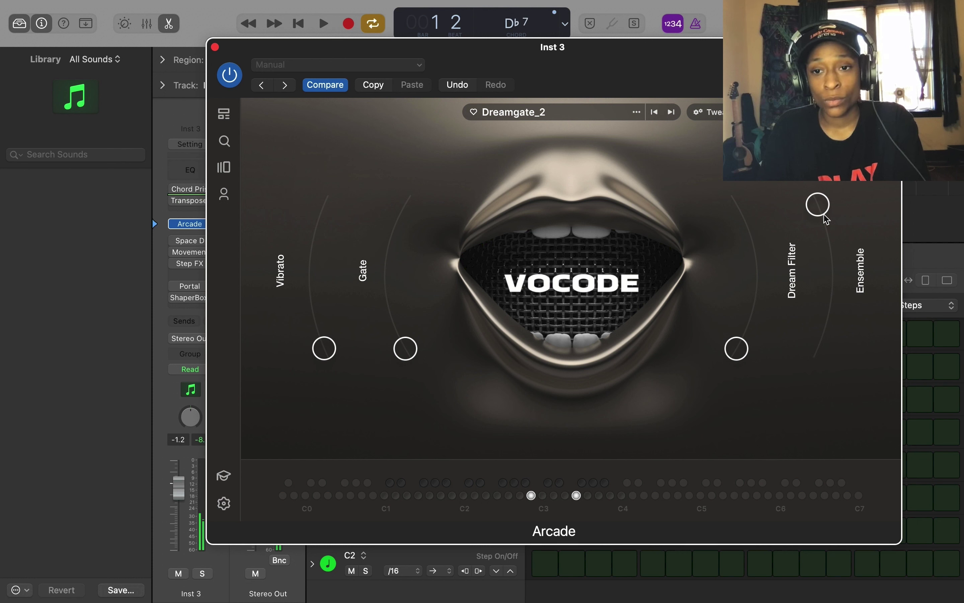
left_click_drag(744, 339, 750, 210)
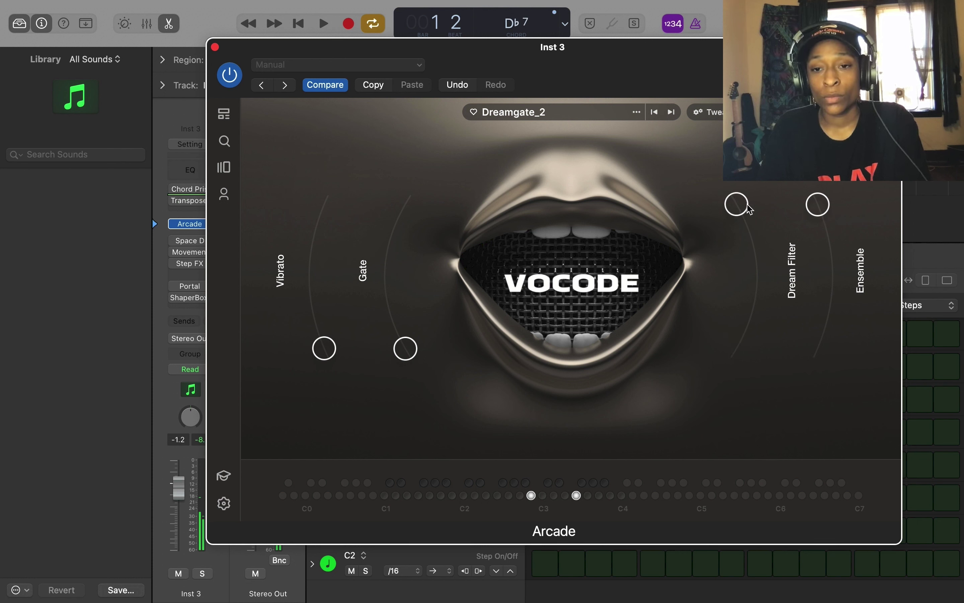
left_click_drag(327, 347, 344, 222)
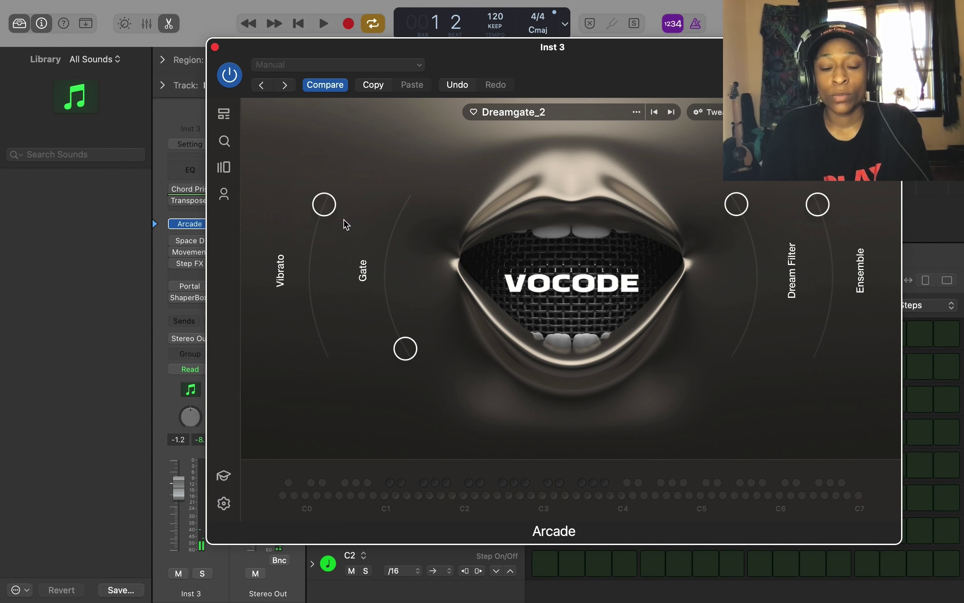